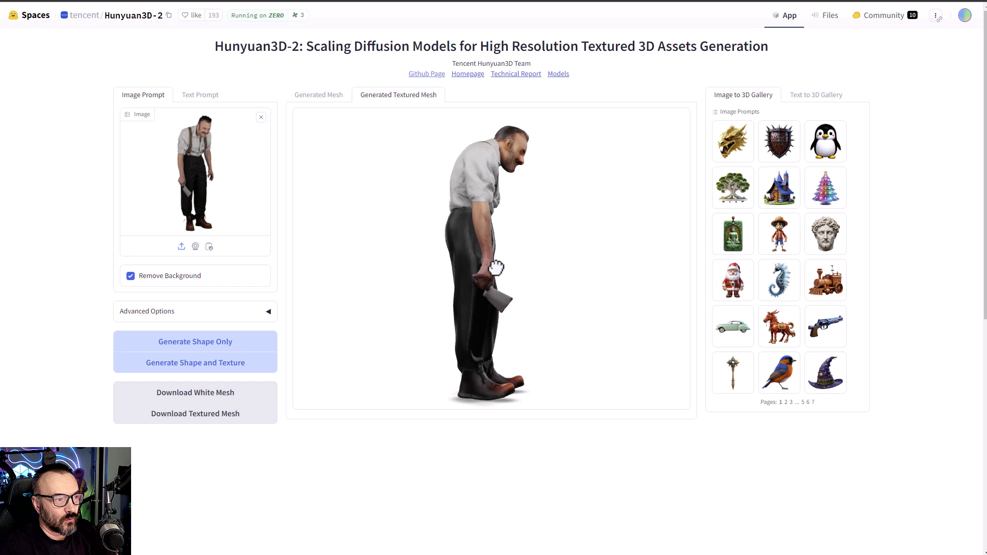
Show the untextured generated mesh of the man and examine it from the back and the side
left_click(301, 97)
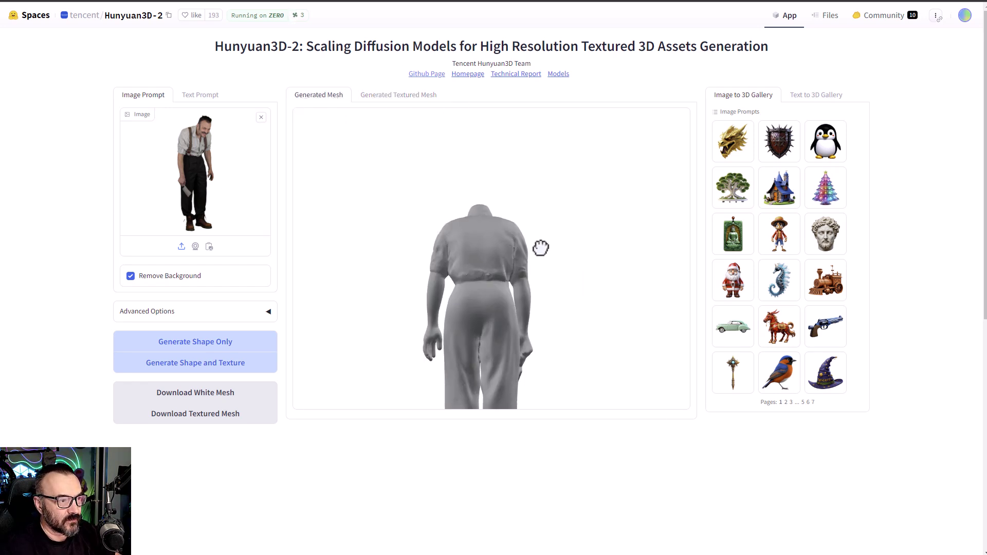
left_click_drag(505, 255, 379, 210)
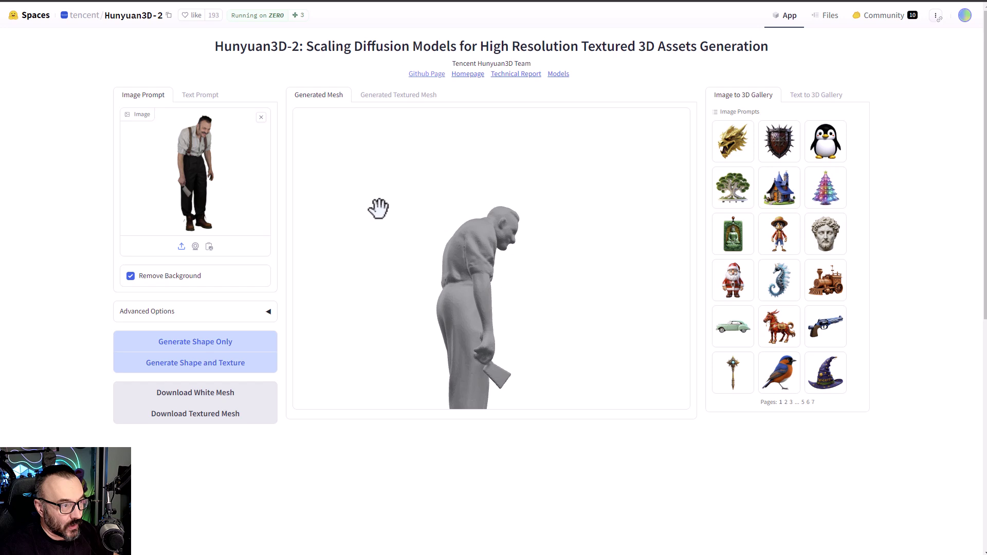
left_click(405, 338)
left_click_drag(404, 338, 478, 234)
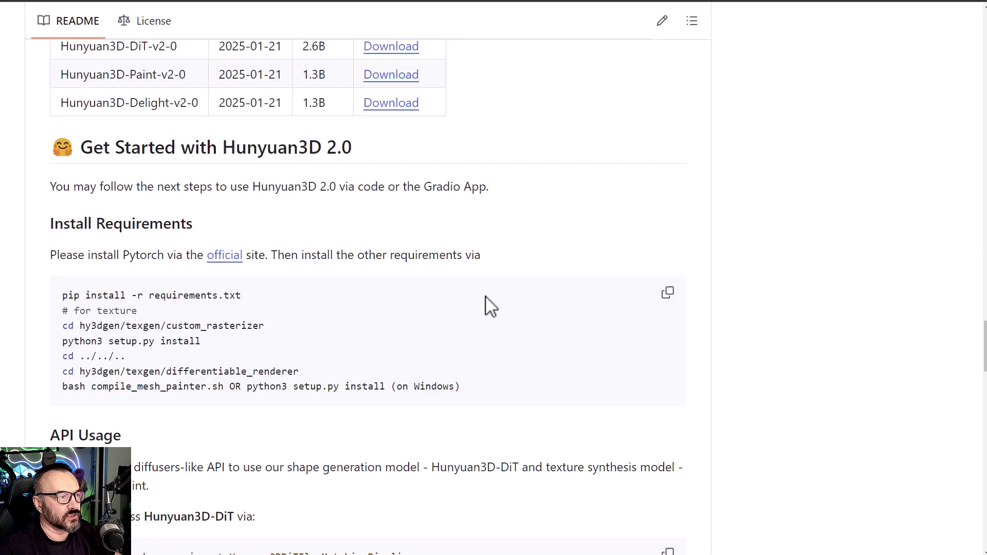
Examine the Hunyuan3D-2 GitHub repository, from its file list through the README's news, abstract and architecture sections
scroll(488, 309, "up", 20)
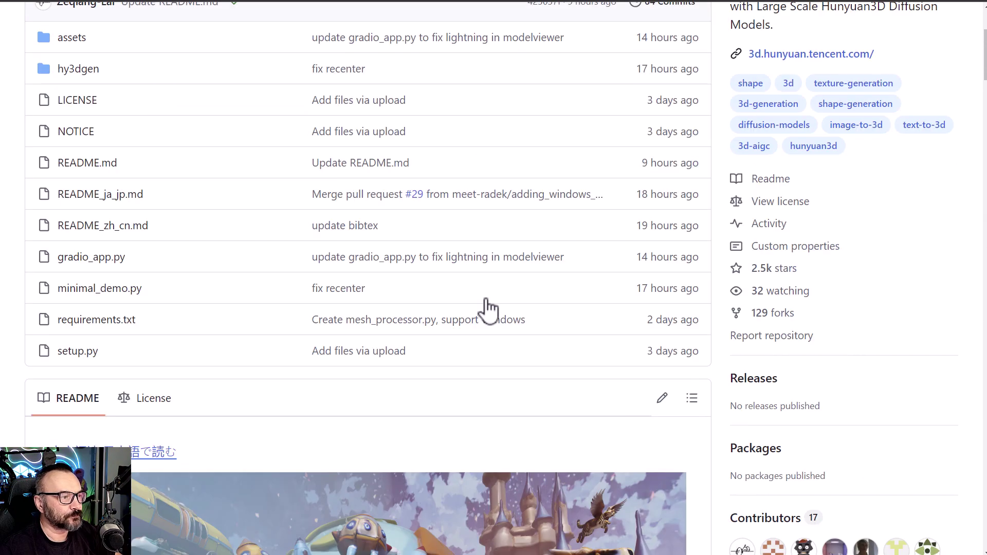
scroll(491, 308, "up", 4)
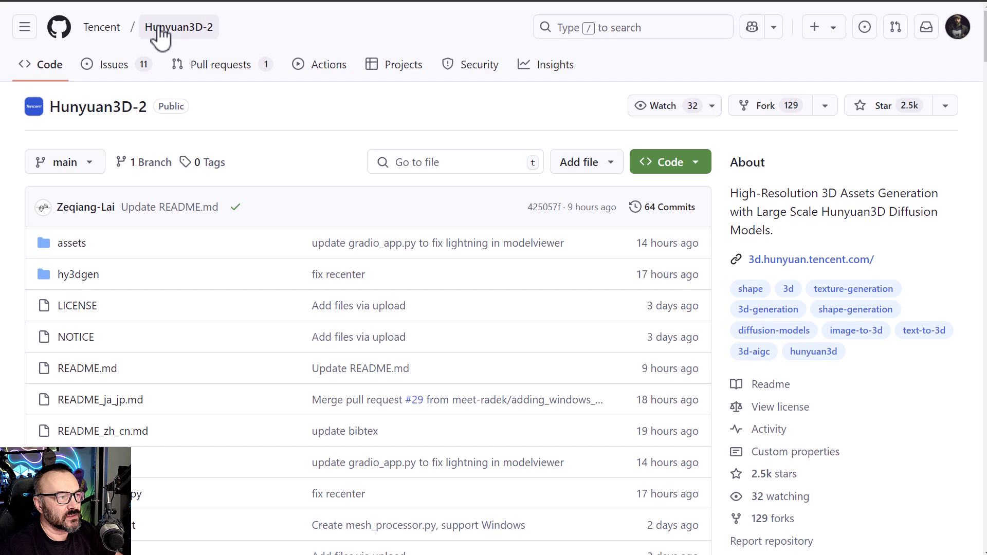
scroll(333, 247, "down", 2)
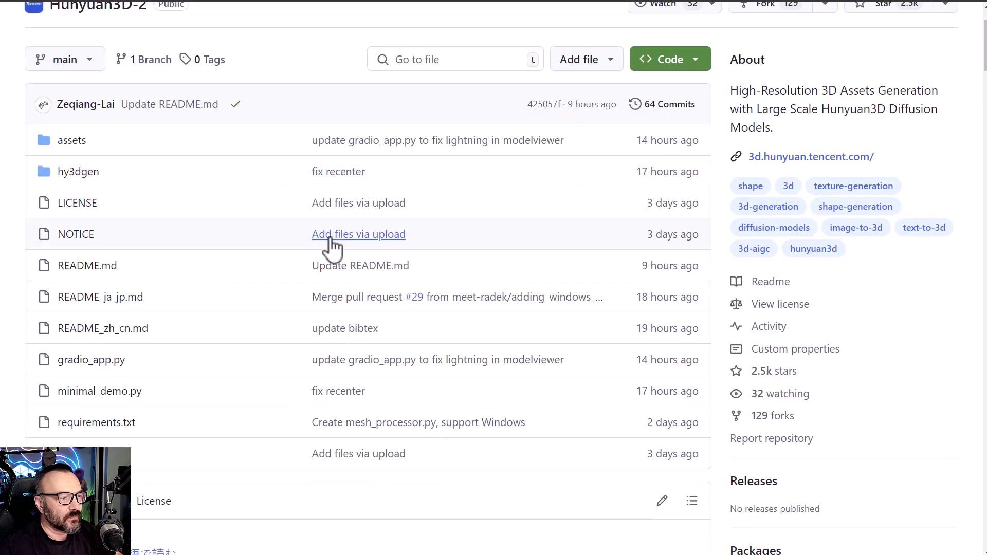
scroll(331, 248, "down", 2)
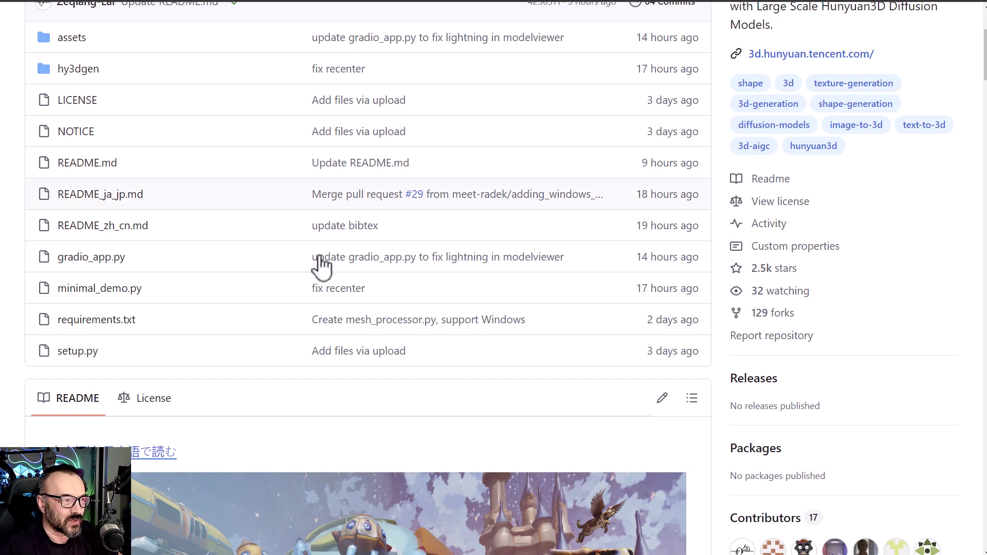
scroll(320, 286, "down", 2)
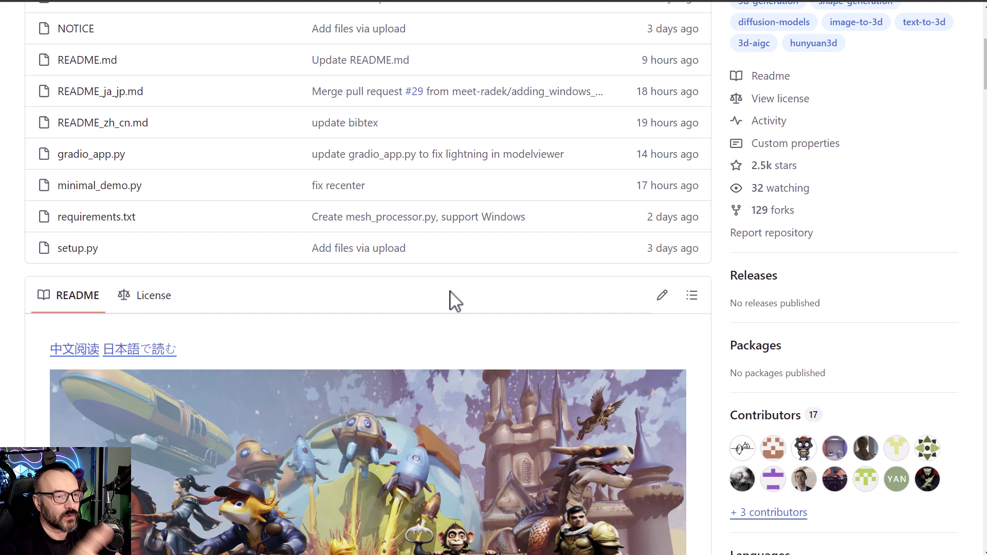
scroll(451, 301, "down", 5)
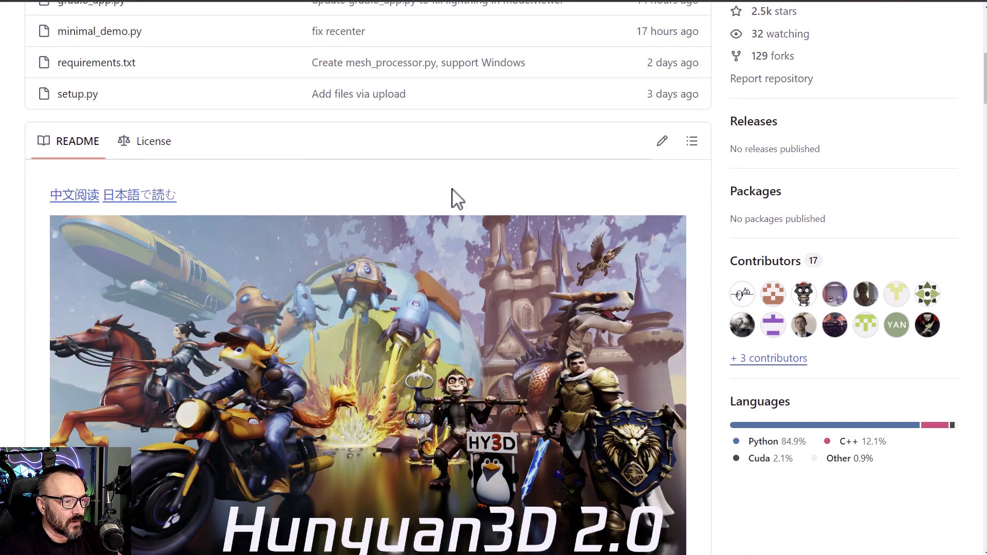
scroll(432, 302, "down", 1)
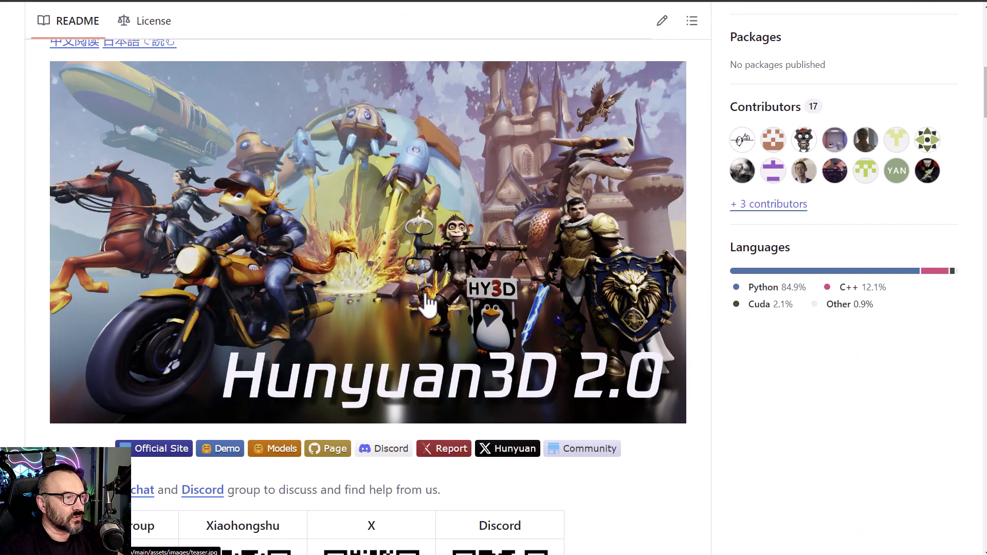
scroll(576, 272, "down", 9)
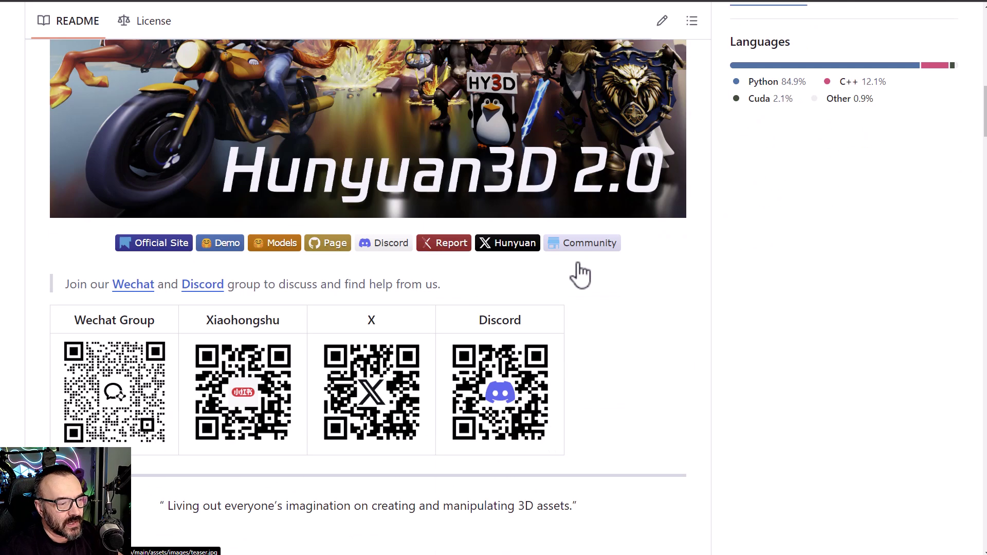
scroll(570, 284, "down", 6)
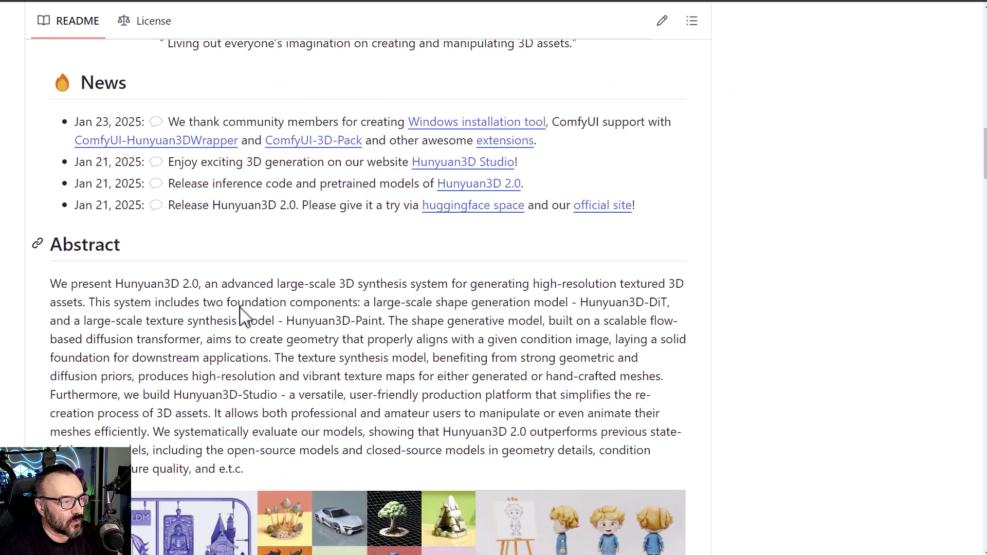
scroll(411, 222, "down", 1)
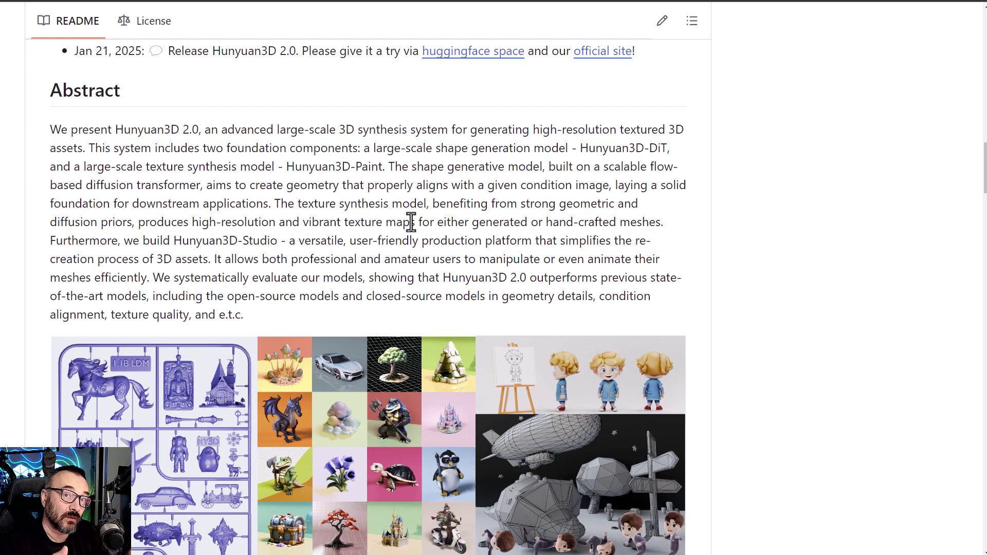
scroll(443, 275, "down", 10)
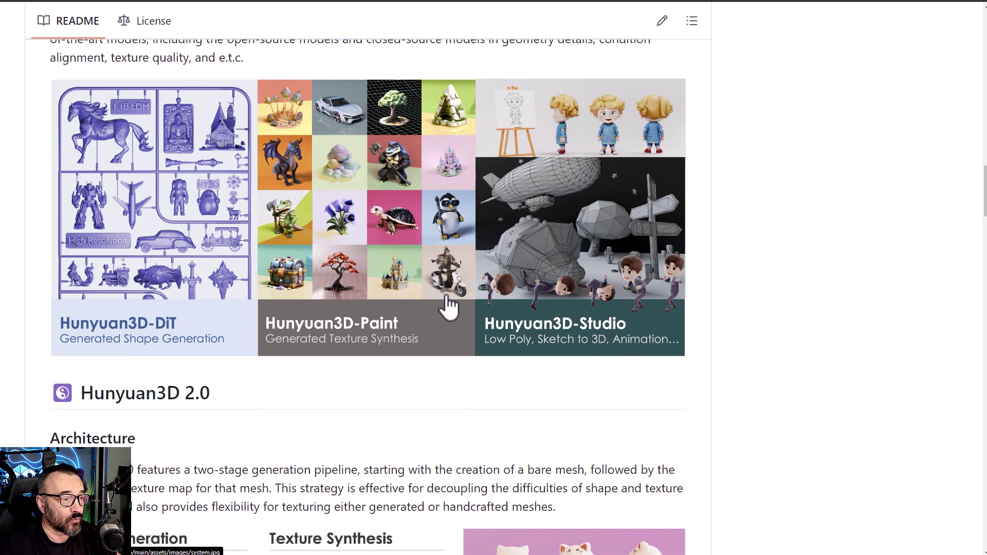
scroll(386, 353, "down", 3)
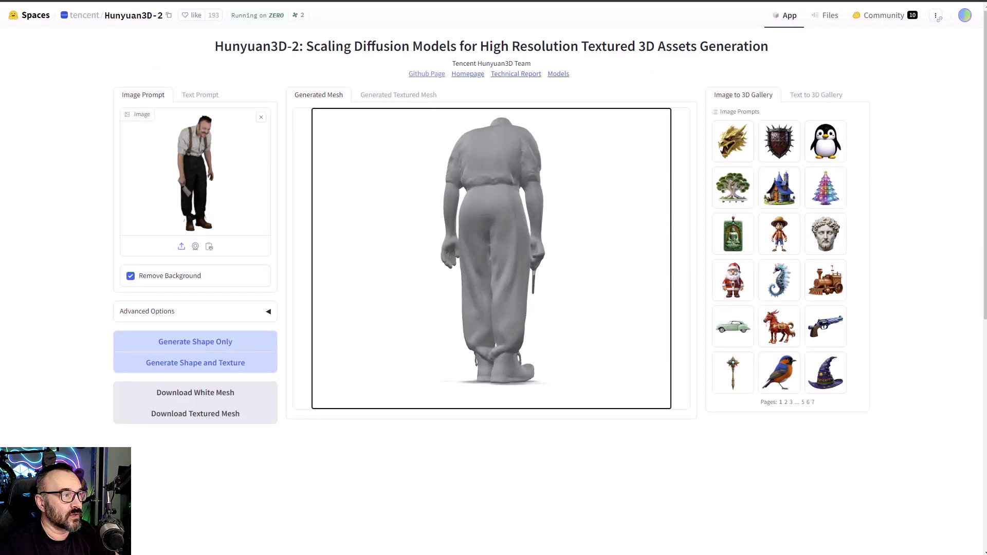
Return to the Hugging Face demo and compare the man's untextured and textured meshes from several angles
left_click_drag(478, 216, 580, 233)
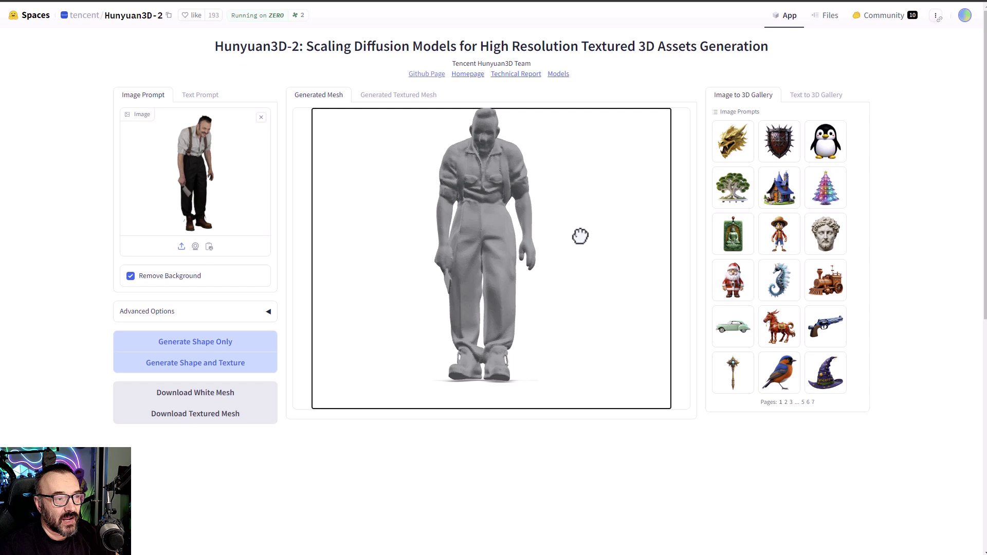
left_click_drag(494, 257, 504, 358)
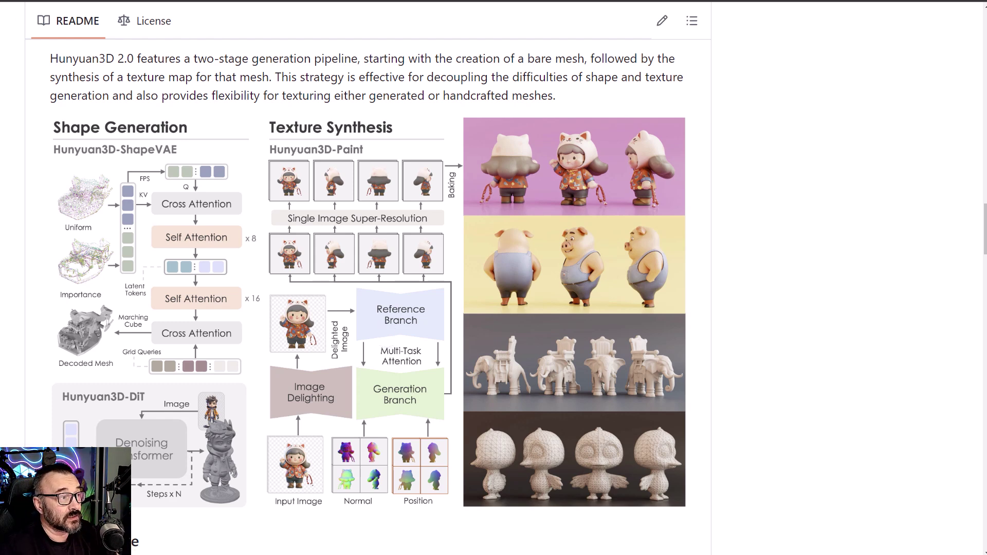
left_click(21, 1)
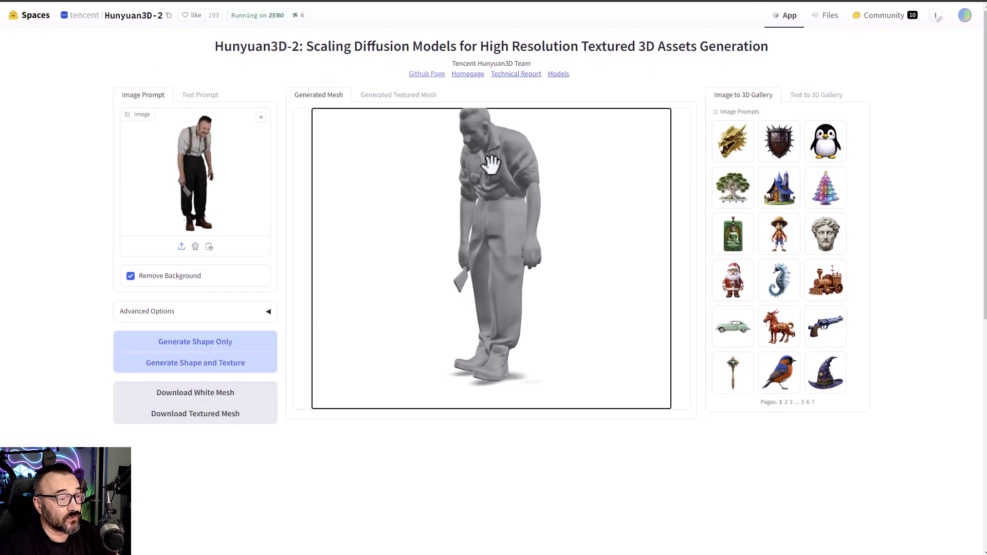
left_click(409, 96)
left_click_drag(656, 268, 553, 240)
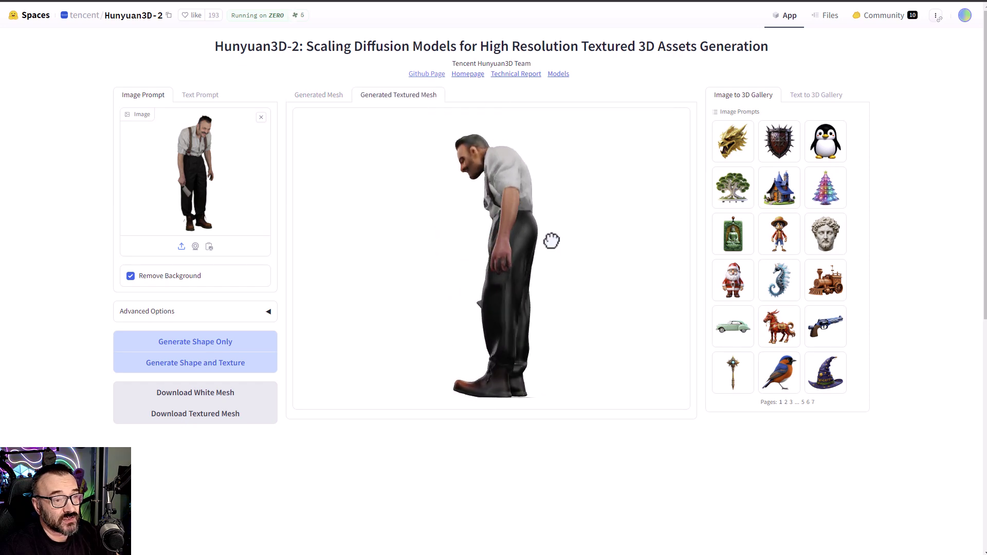
Load the straw-hat boy sample from the image gallery as the prompt and generate its shape and texture
left_click(779, 236)
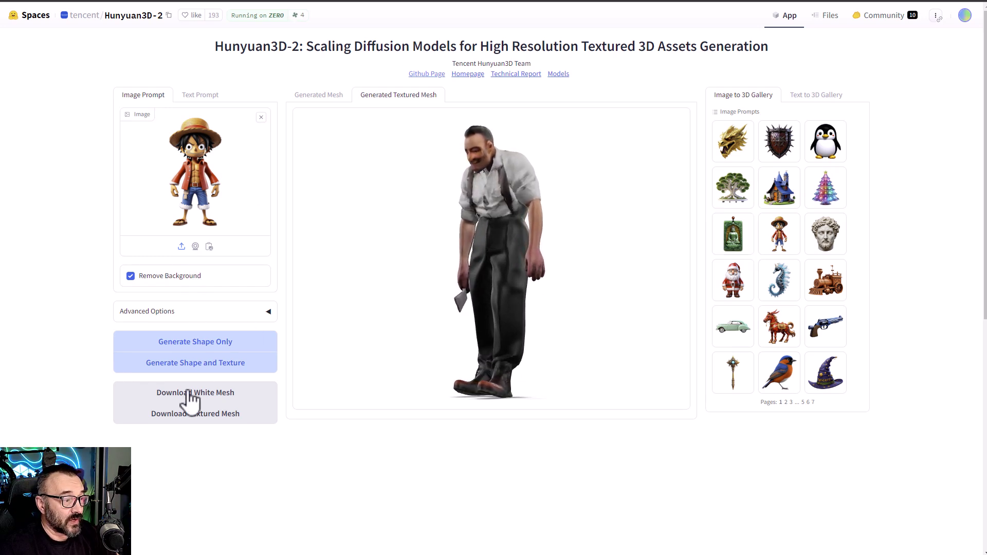
left_click(191, 362)
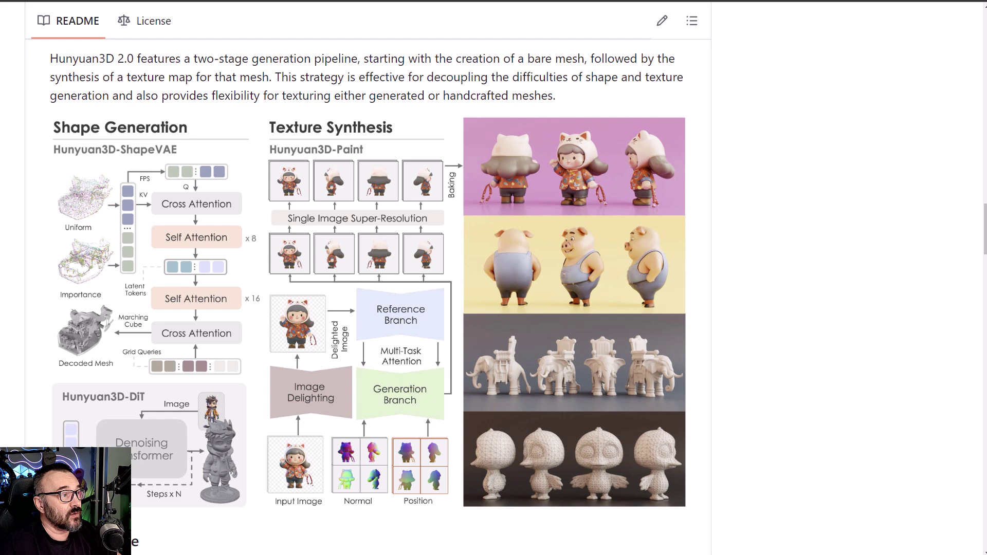
Examine the Comfy3D-WinPortable release page for Hunyuan3D-2 Special, including its preview image, usage steps and notes
scroll(545, 282, "down", 4)
scroll(545, 282, "up", 2)
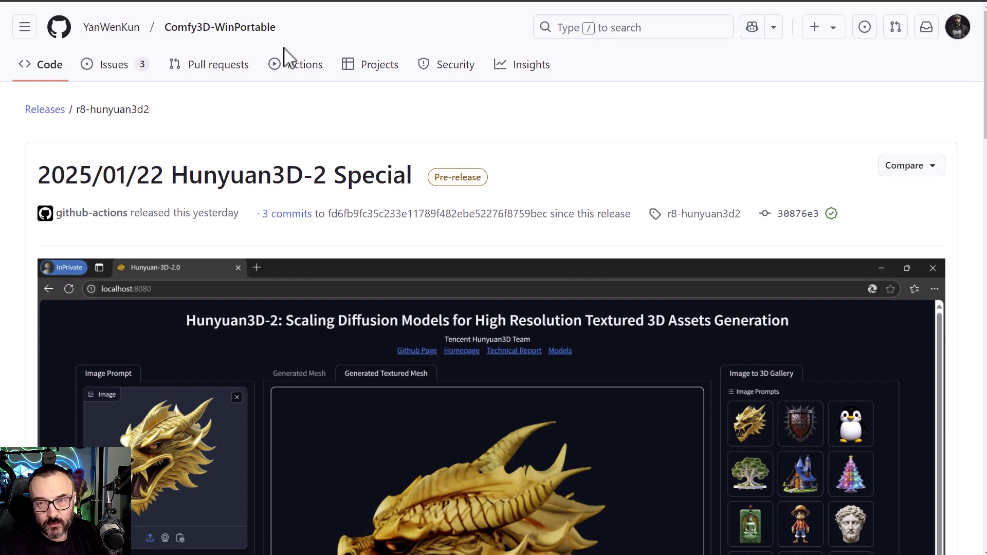
scroll(439, 194, "down", 2)
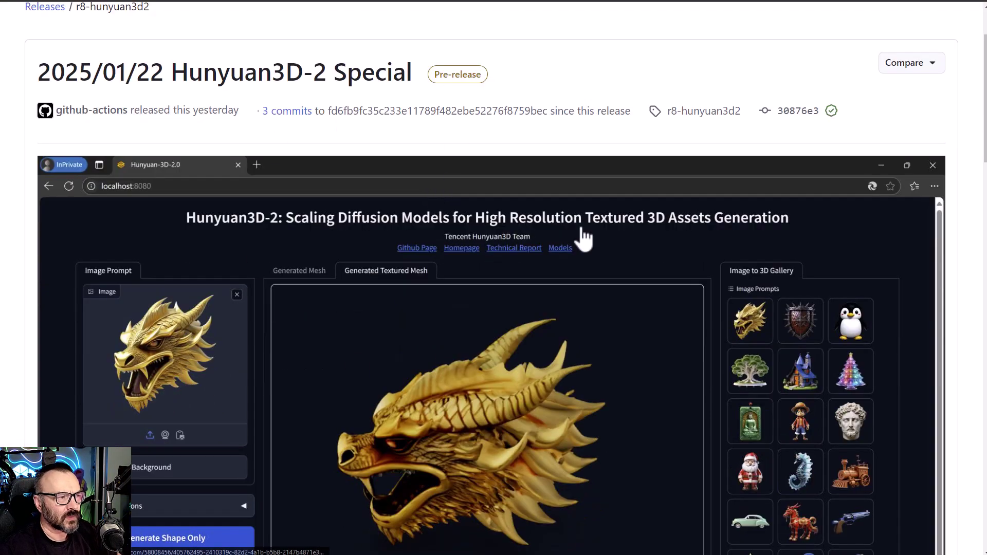
scroll(558, 335, "down", 2)
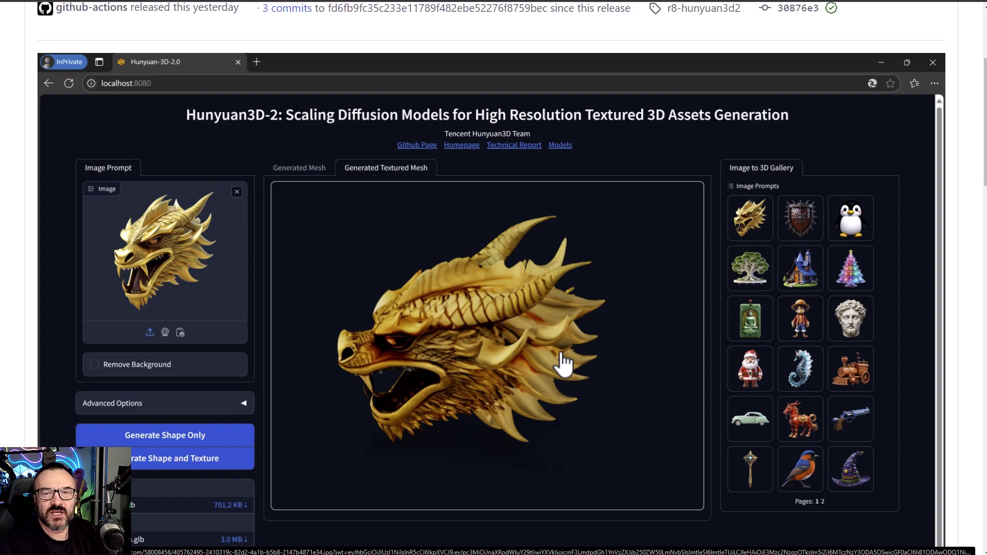
scroll(529, 430, "down", 8)
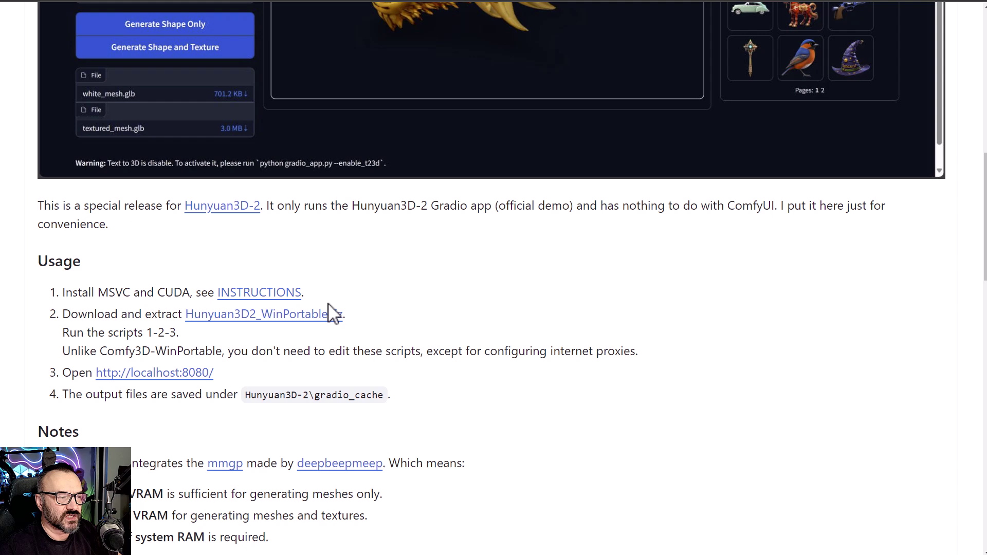
scroll(449, 289, "down", 1)
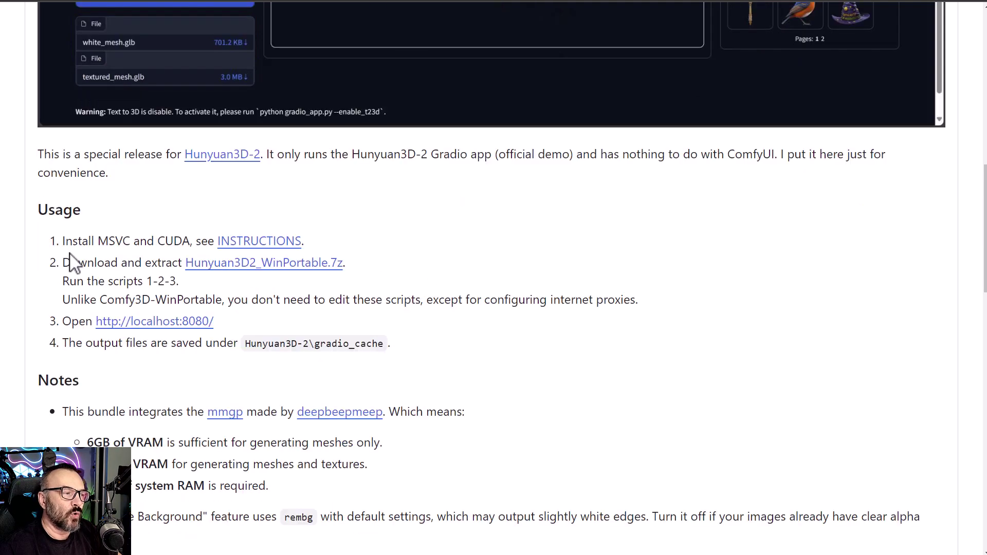
Open the MSVC and CUDA installation instructions in a new tab, and follow the Visual Studio Build Tools 2022 page link
left_click_drag(67, 240, 208, 239)
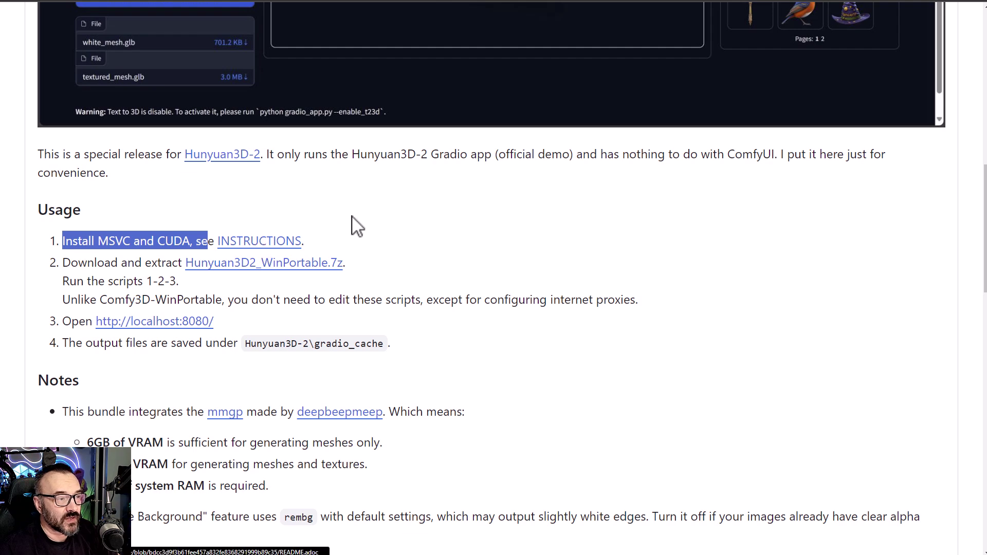
right_click(278, 246)
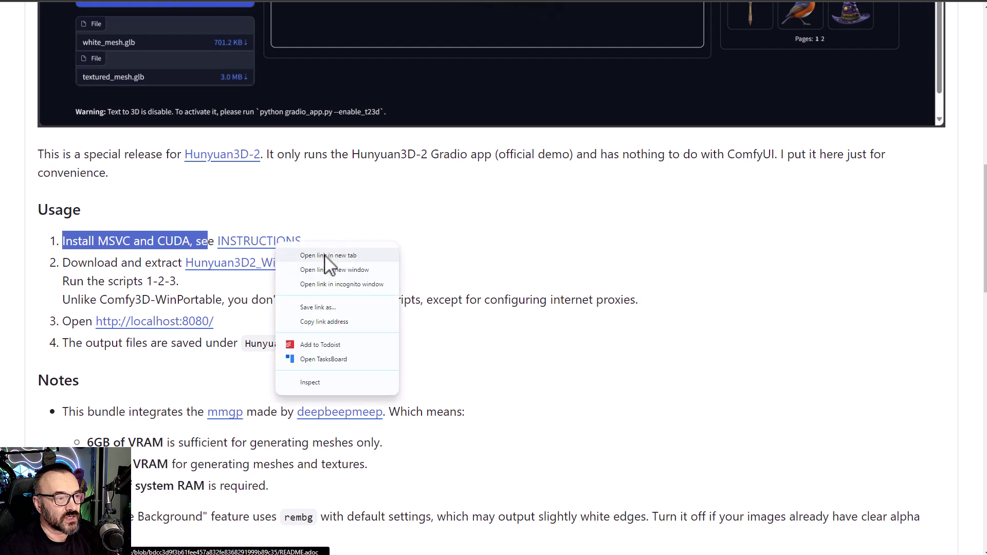
left_click(329, 255)
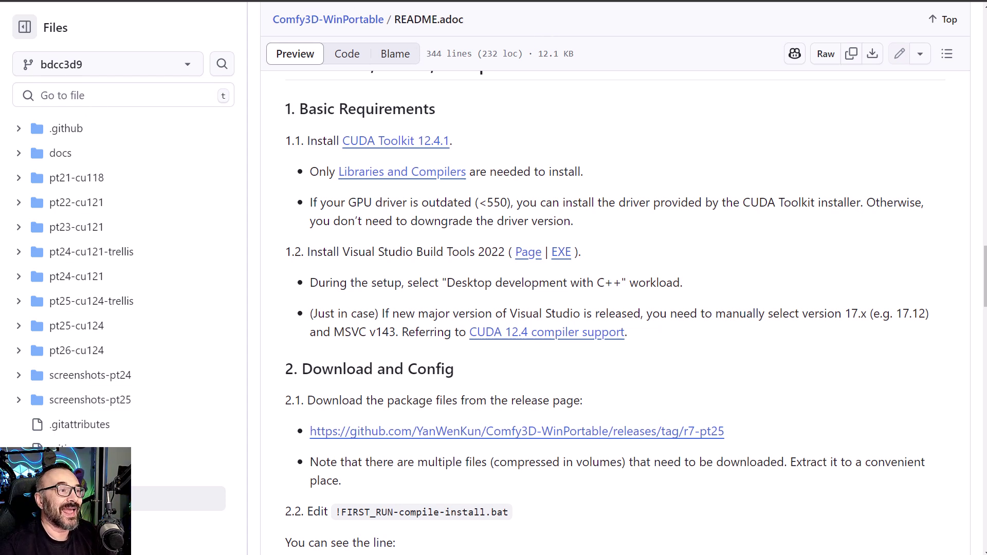
left_click(528, 252)
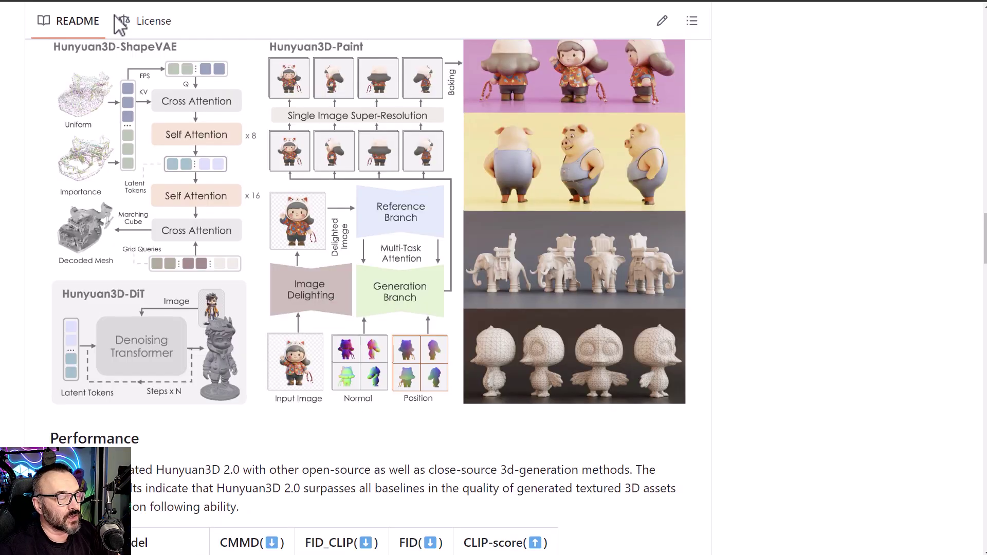
Examine the Install Requirements commands in the Hunyuan3D-2 README, highlighting the custom_rasterizer and setup.py install lines
scroll(494, 394, "down", 20)
scroll(496, 393, "down", 5)
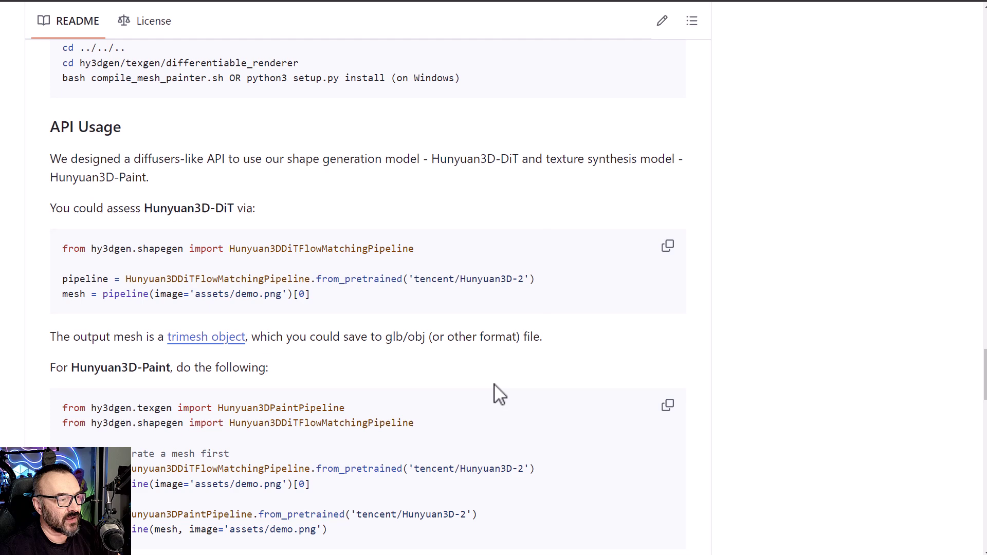
scroll(498, 393, "up", 6)
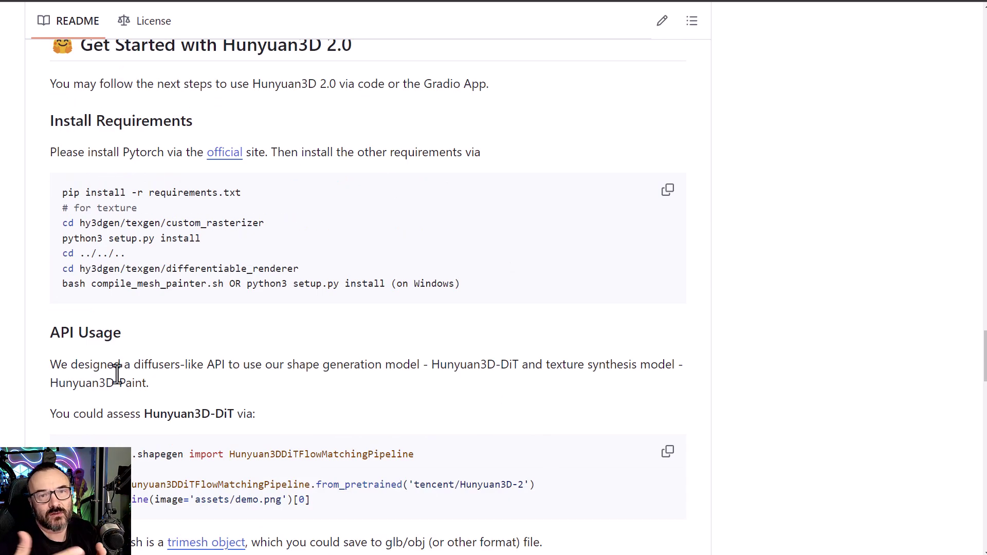
scroll(514, 272, "down", 1)
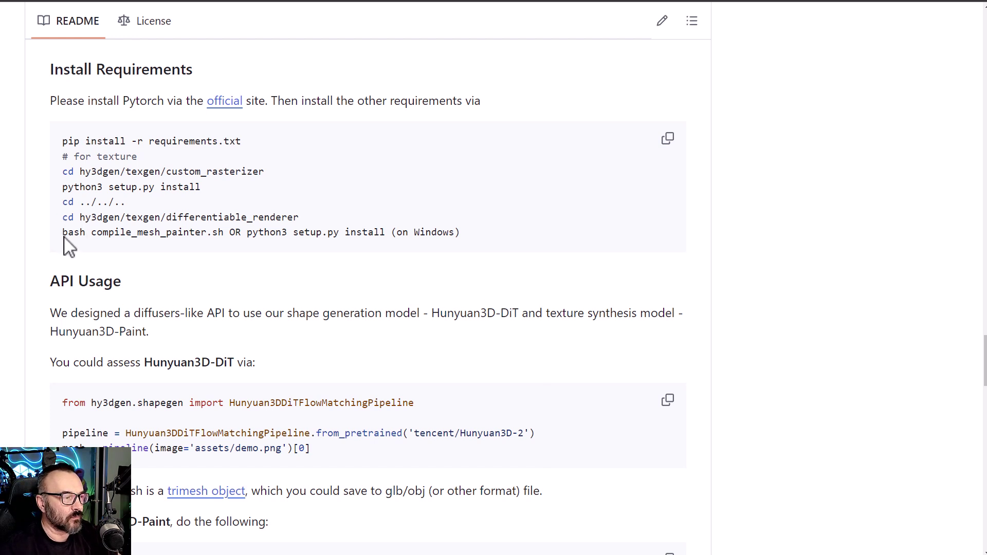
left_click_drag(63, 235, 390, 245)
left_click_drag(206, 192, 57, 175)
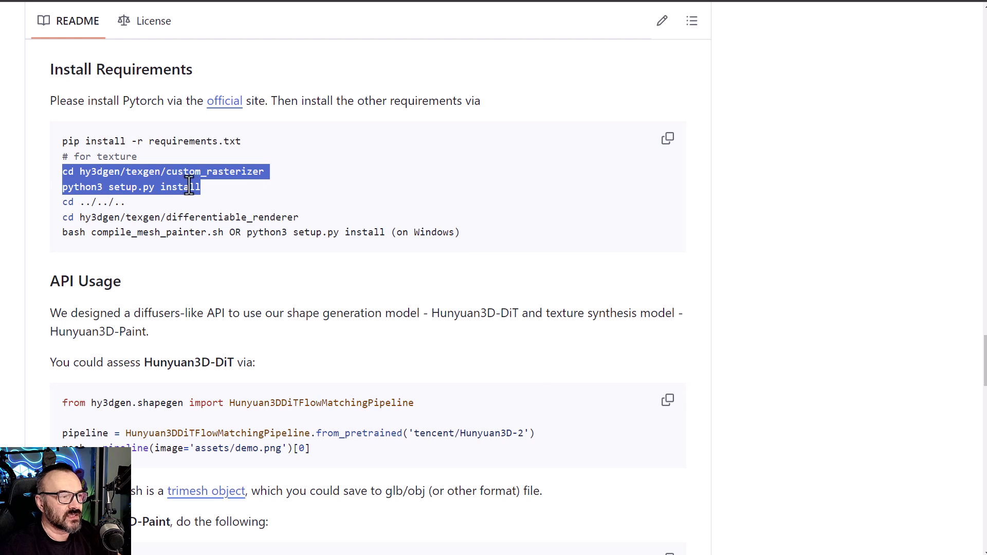
left_click(209, 193)
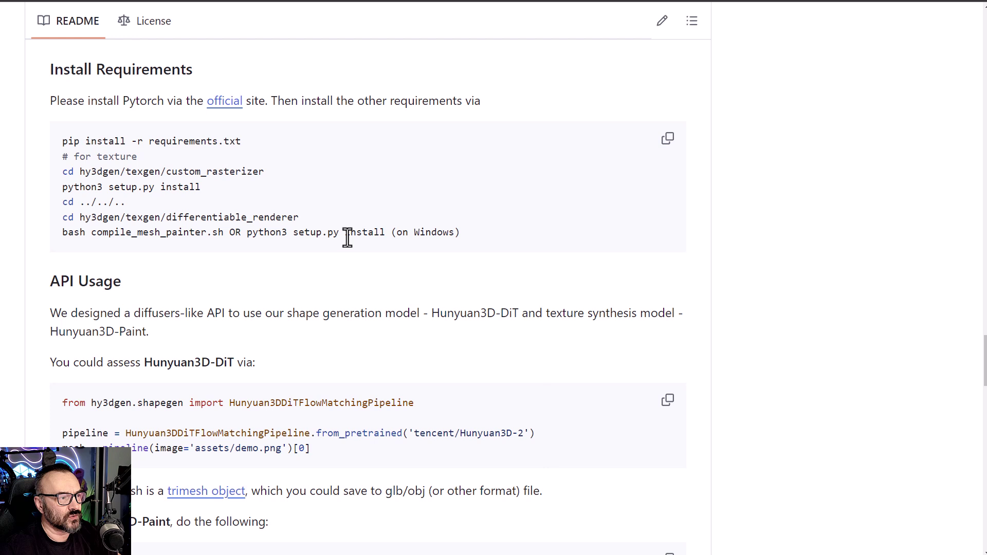
Highlight the differentiable_renderer install lines in the README, and review the Python Windows releases and CUDA Toolkit pages
left_click_drag(68, 217, 483, 252)
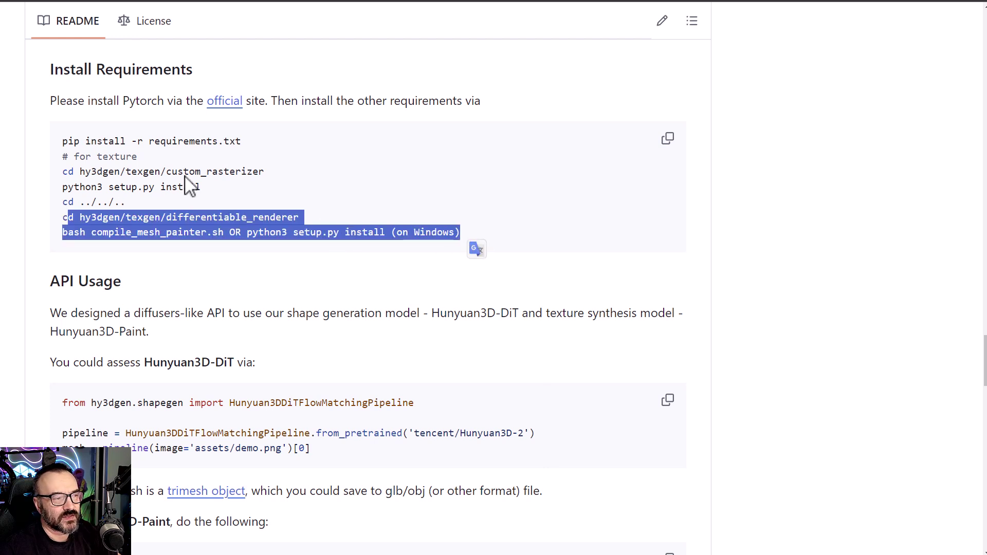
left_click(194, 187)
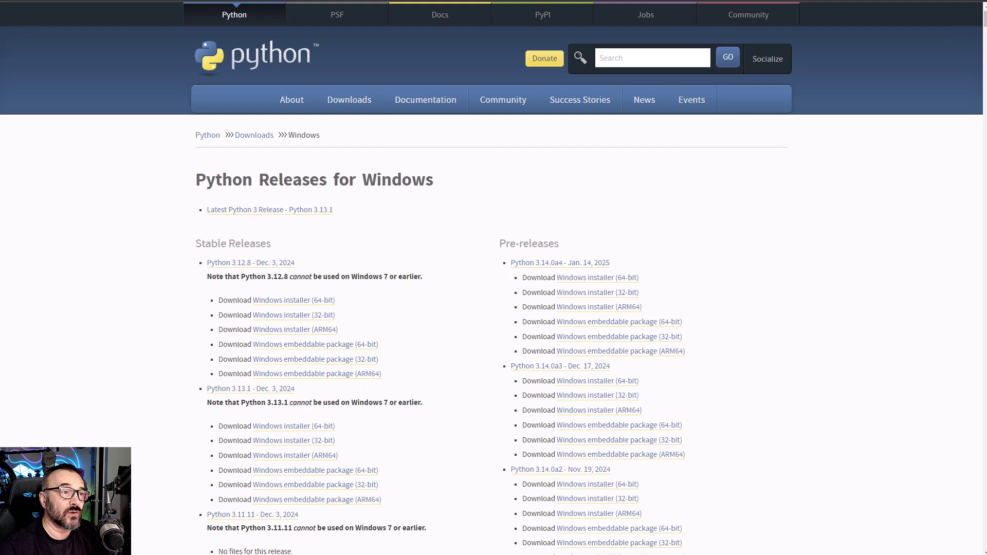
key("ctrl+Tab")
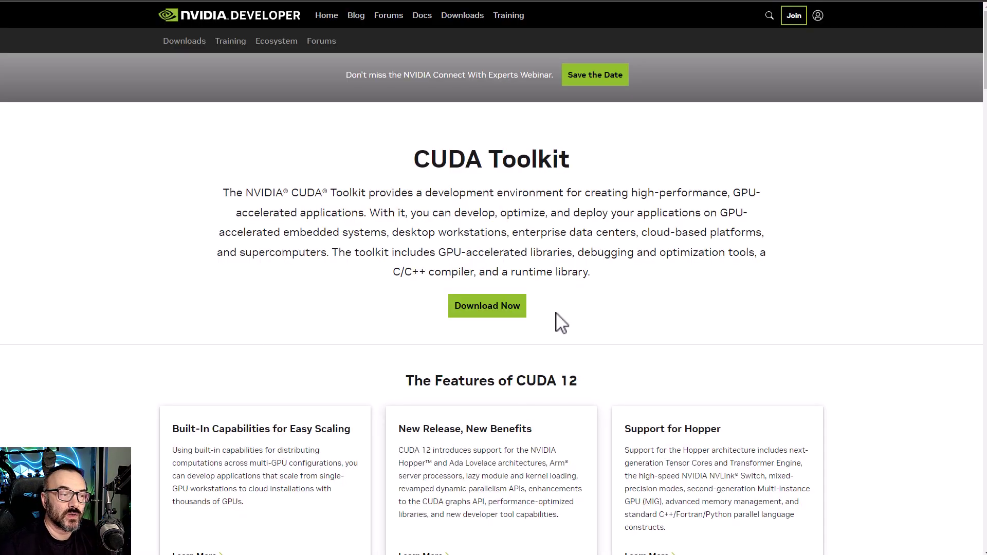
scroll(563, 319, "down", 1)
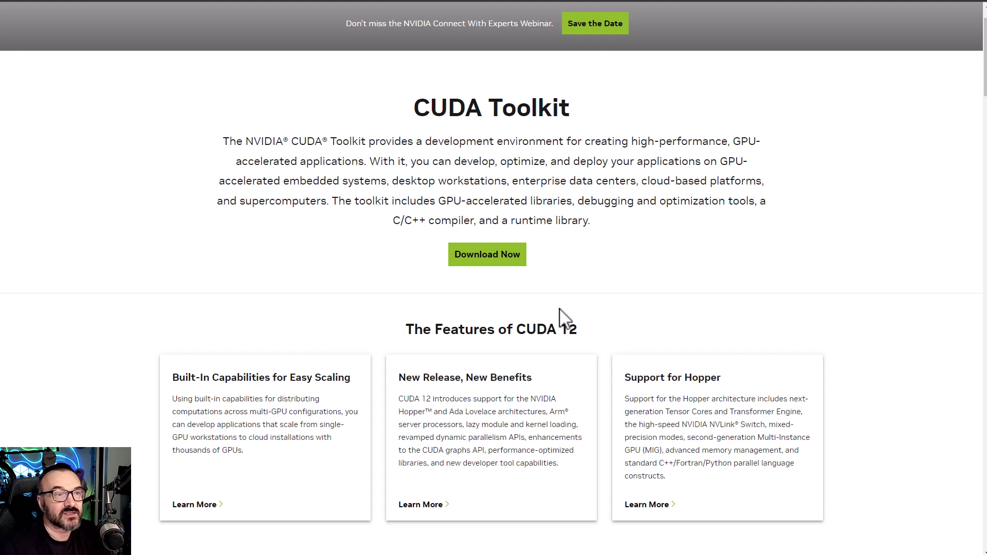
Switch to ComfyUI and inspect the Hunyuan3D nodes in the example_workflow graph
key("ctrl+Tab")
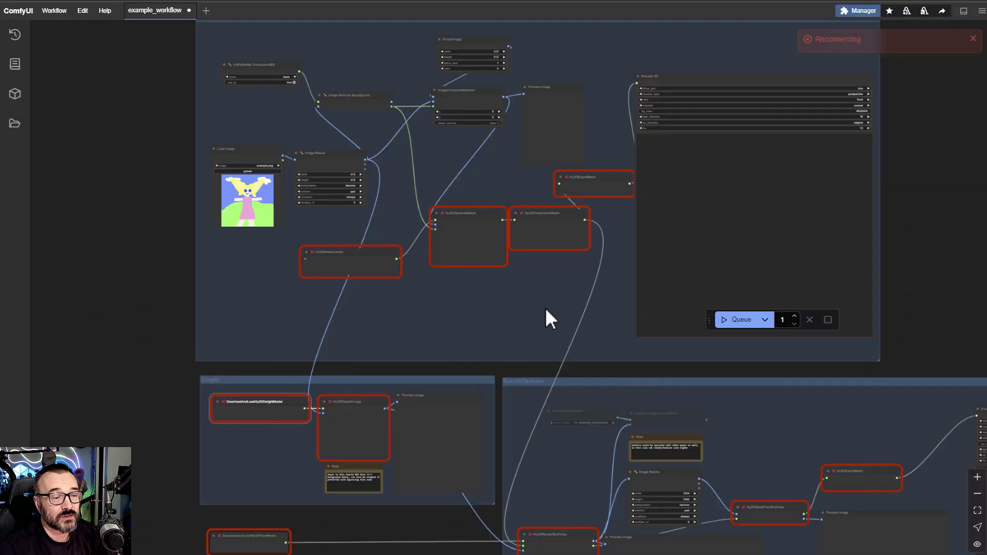
scroll(475, 242, "up", 8)
scroll(463, 262, "down", 7)
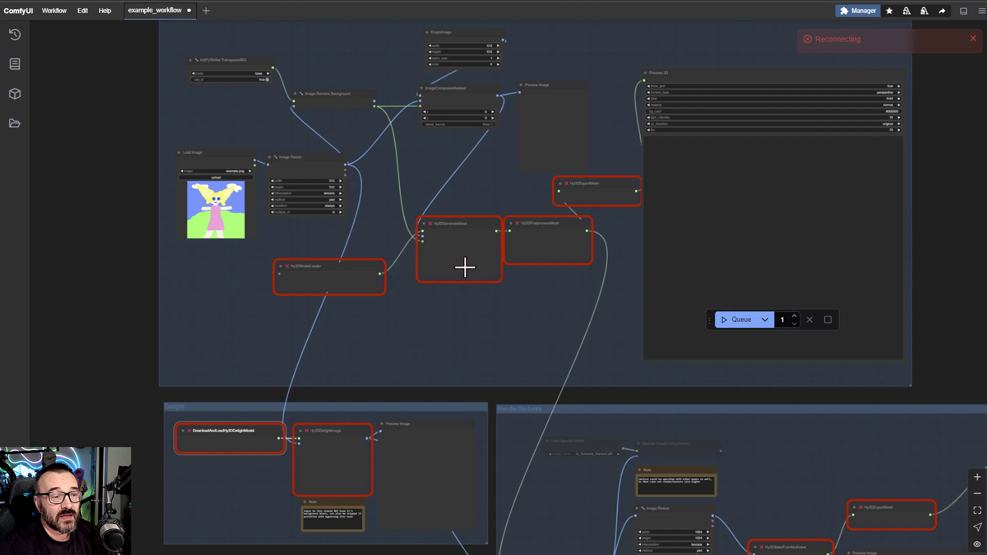
left_click_drag(608, 375, 564, 357)
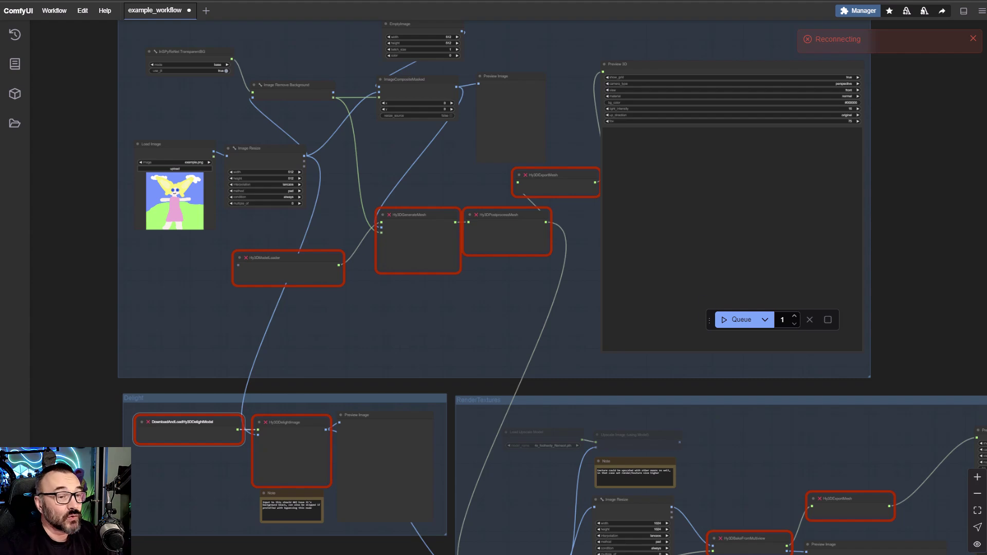
Switch to the text editor and review the open ComfyUI update scripts and mesh painter compile scripts, and return to the workflow
key("alt+Tab")
left_click(915, 71)
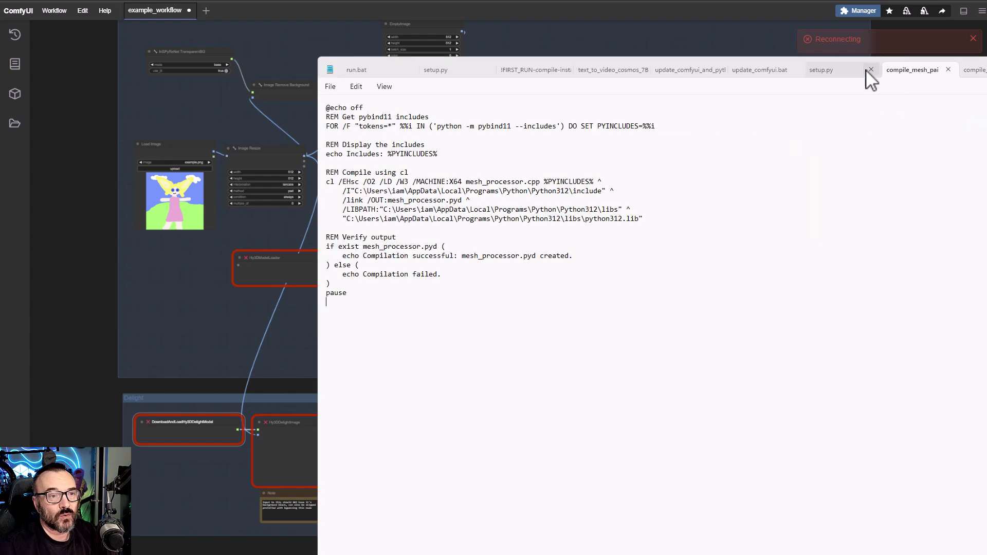
left_click(815, 72)
left_click(753, 72)
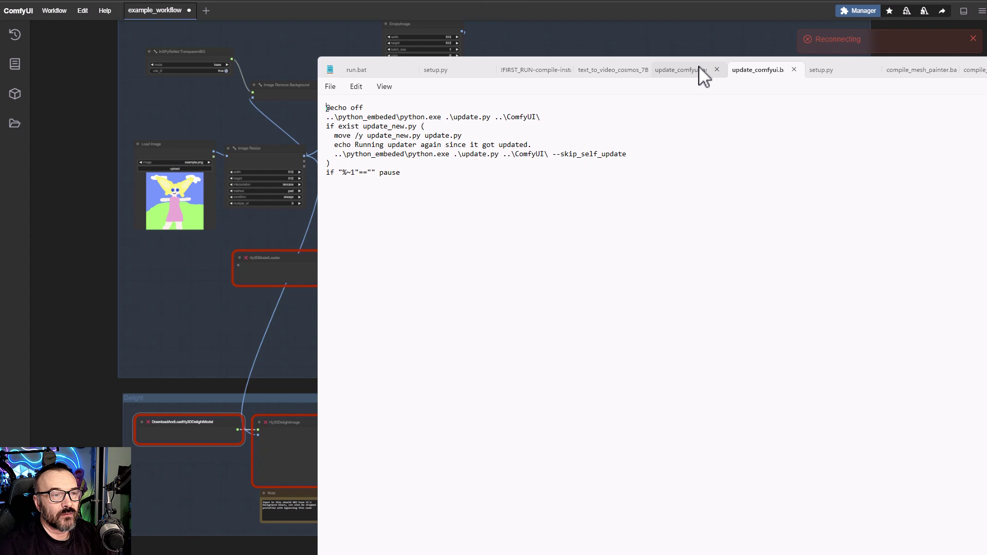
left_click(678, 72)
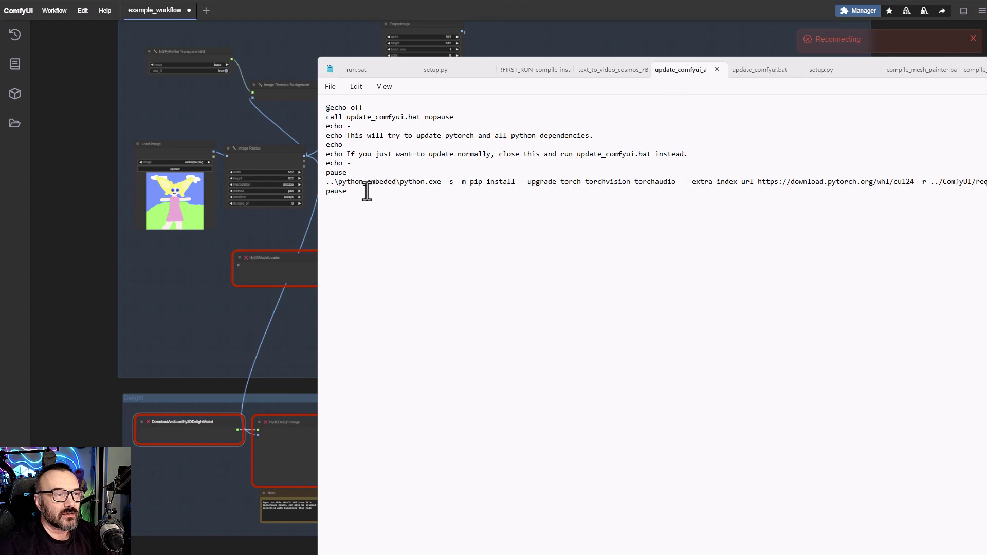
left_click(608, 72)
left_click(689, 72)
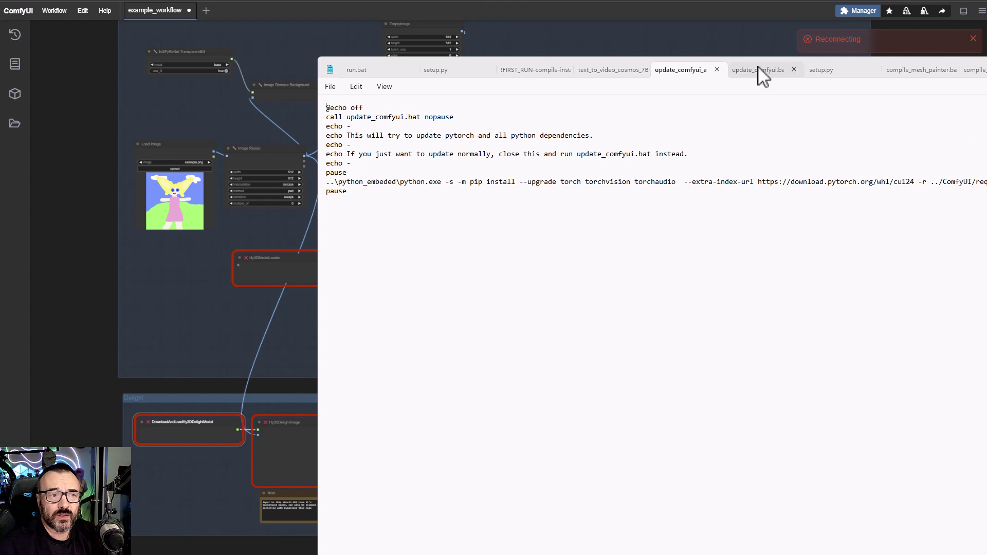
left_click(746, 76)
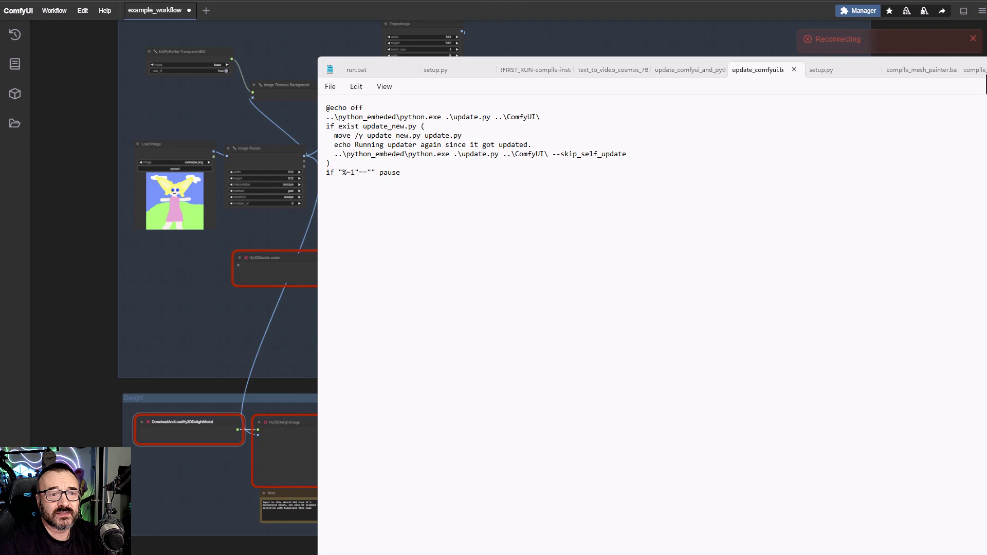
left_click(974, 70)
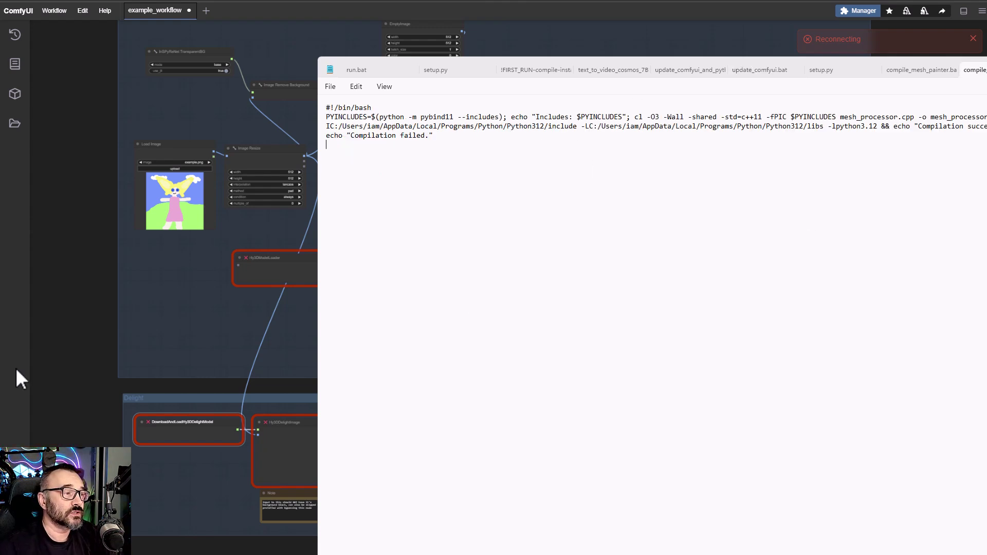
left_click(183, 325)
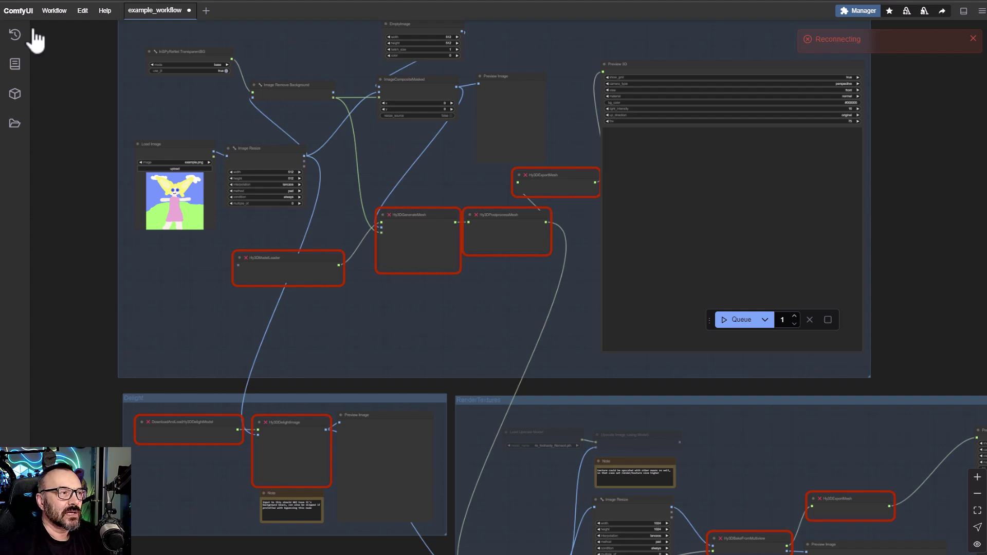
Switch to the Hunyuan3D-2 demo and inspect the untextured straw-hat boy mesh from the front and side
key("ctrl+Tab")
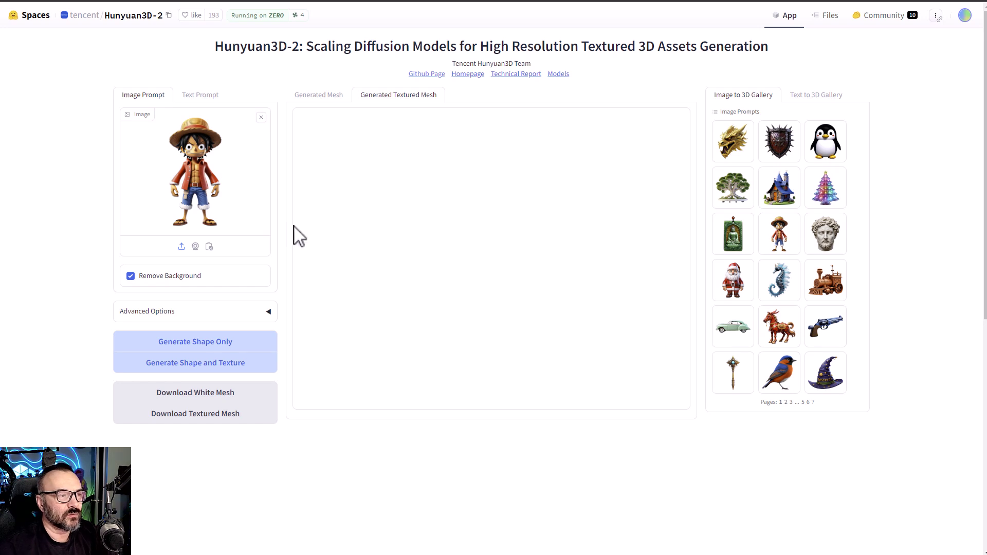
left_click_drag(542, 229, 341, 122)
left_click(331, 97)
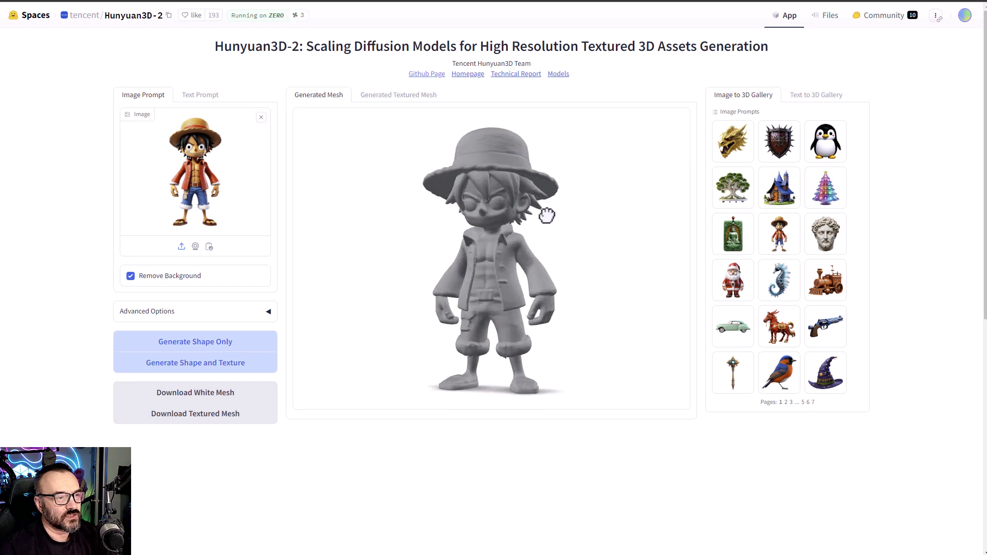
left_click_drag(422, 220, 350, 220)
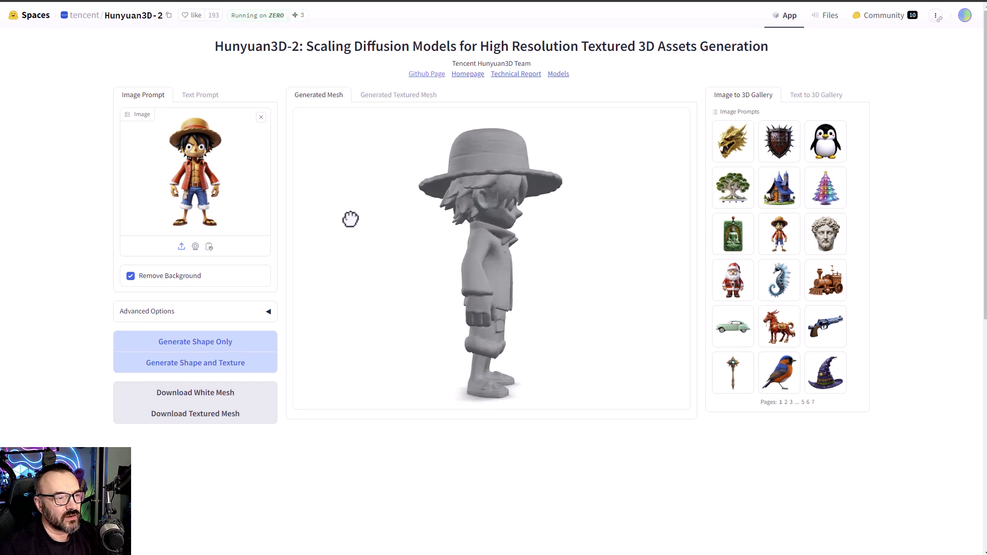
Show the generated textured mesh of the straw-hat boy and rotate it slightly to inspect its texture
left_click(386, 97)
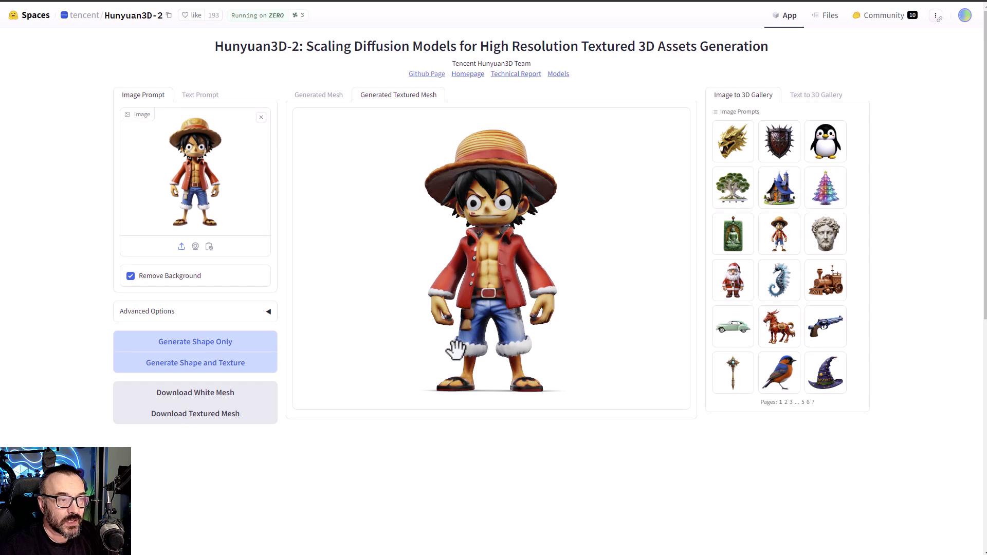
left_click_drag(453, 346, 482, 316)
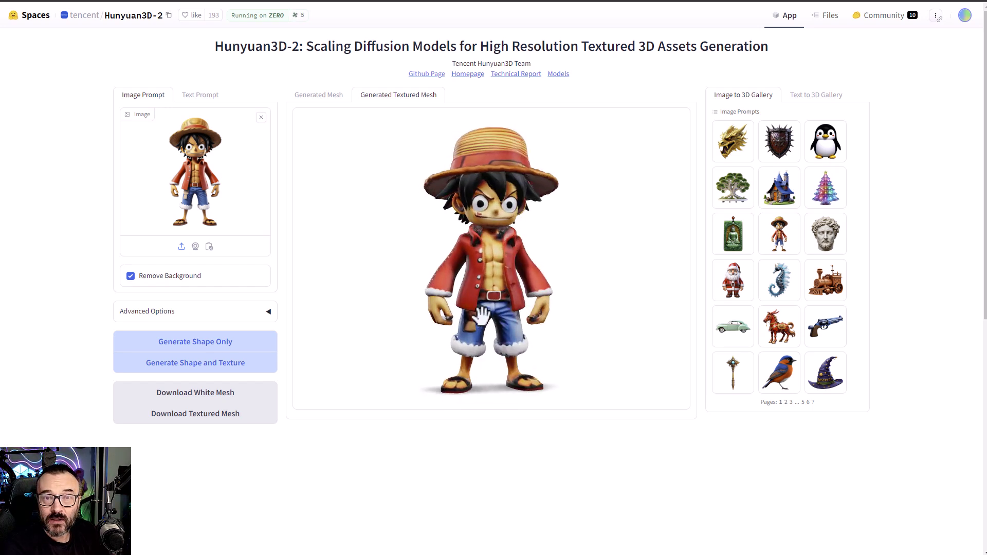
left_click_drag(482, 316, 496, 315)
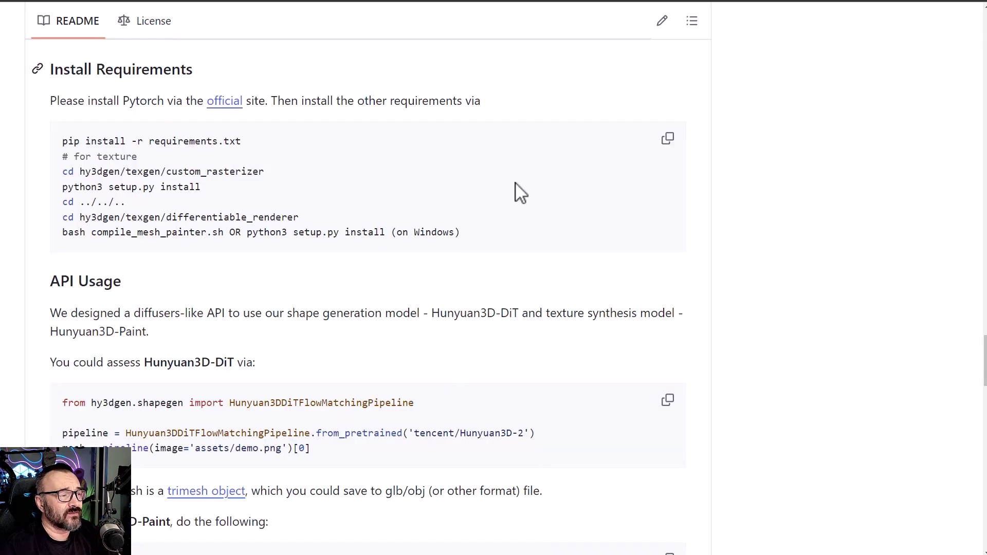
Review the Install Requirements and Pretrained Models sections of the Hunyuan3D-2 README
scroll(622, 263, "up", 1)
scroll(374, 247, "down", 2)
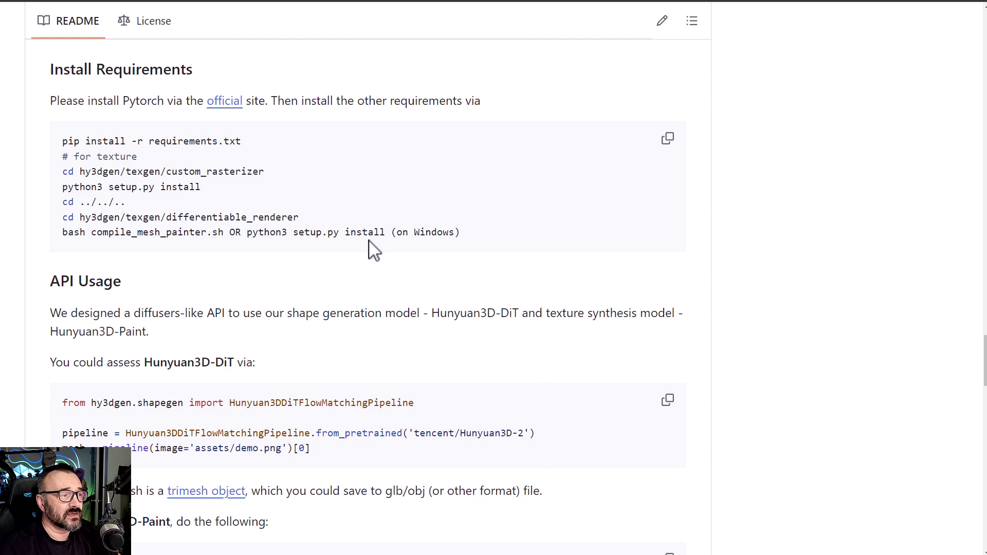
scroll(369, 242, "down", 5)
scroll(368, 252, "up", 15)
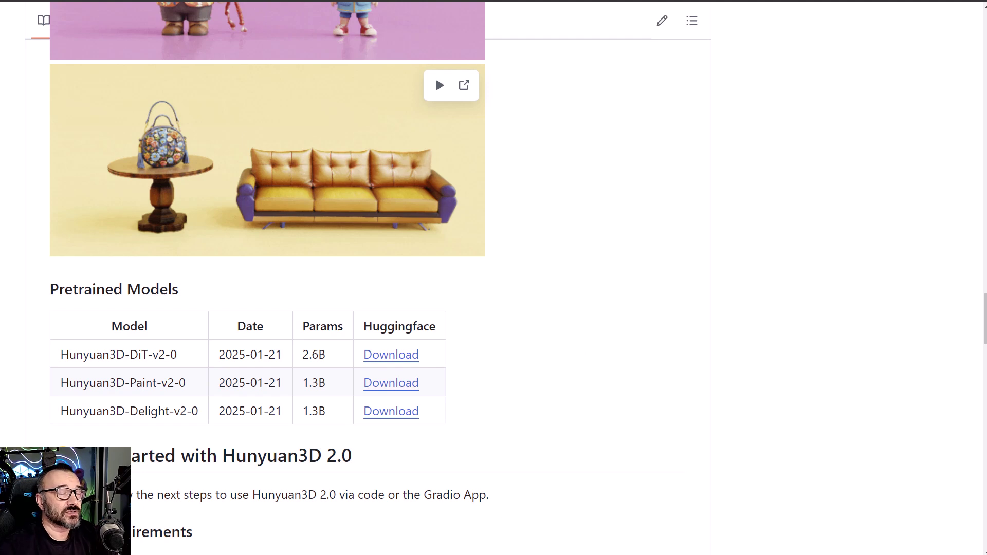
scroll(619, 317, "up", 15)
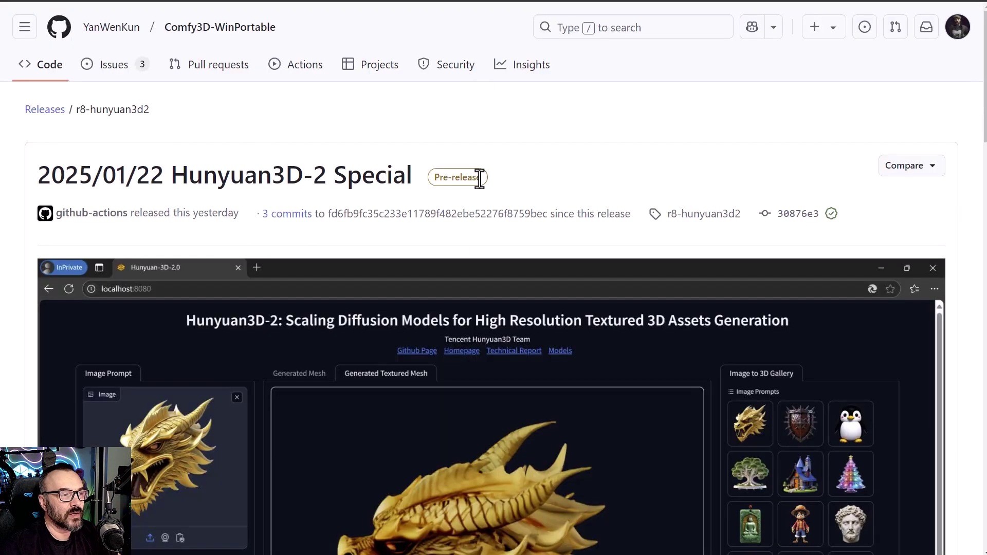
Review the Usage steps and the hardware notes on the Hunyuan3D-2 Special release page
scroll(480, 180, "down", 3)
scroll(442, 363, "down", 12)
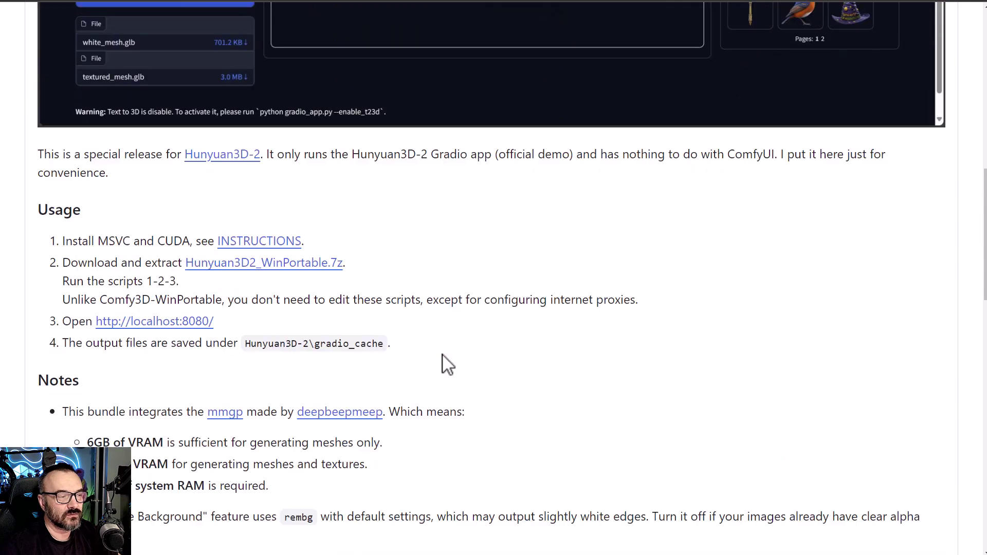
scroll(442, 354, "down", 2)
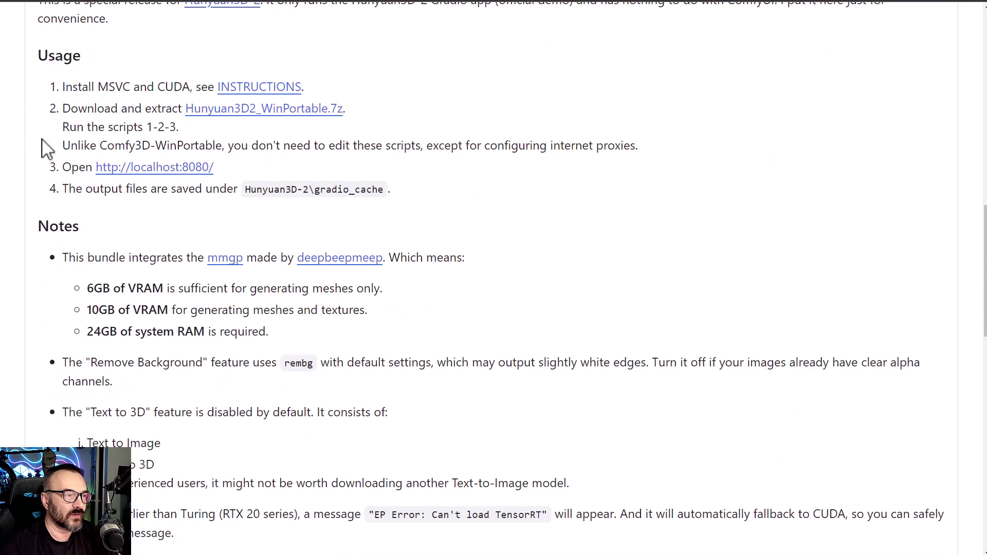
scroll(525, 264, "down", 2)
scroll(530, 273, "up", 2)
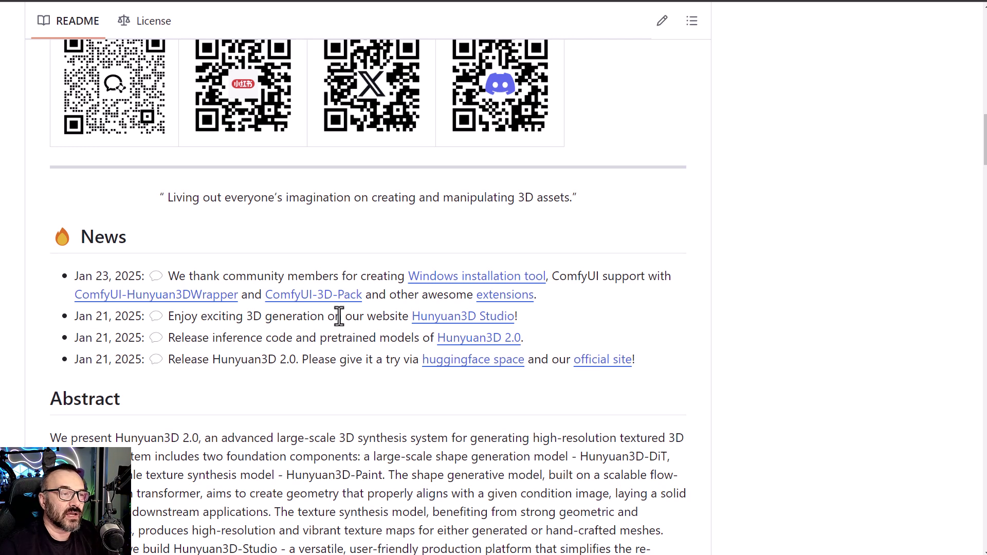
Read the News links and the Abstract in the Hunyuan3D-2 README
scroll(341, 535, "down", 3)
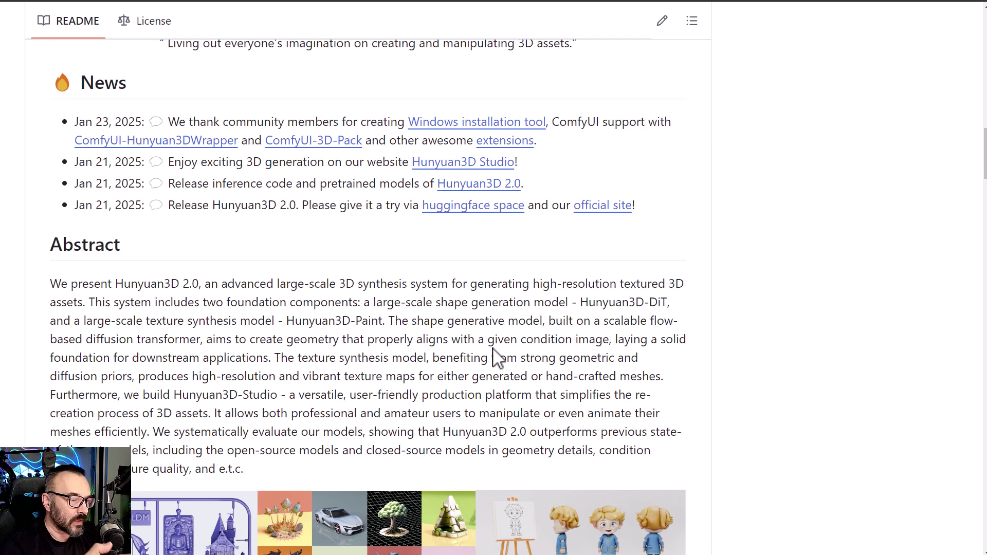
scroll(765, 474, "down", 1)
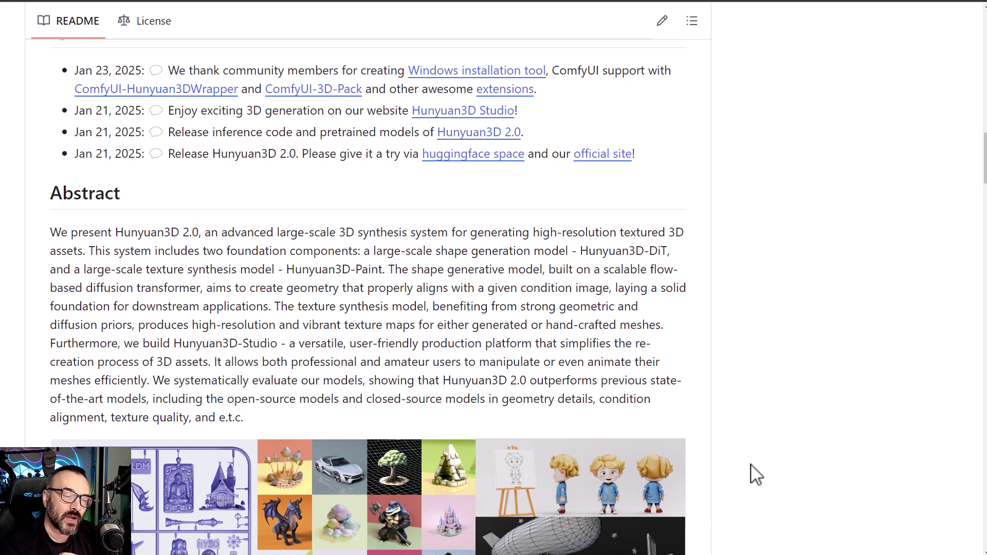
scroll(797, 326, "down", 1)
scroll(798, 326, "up", 3)
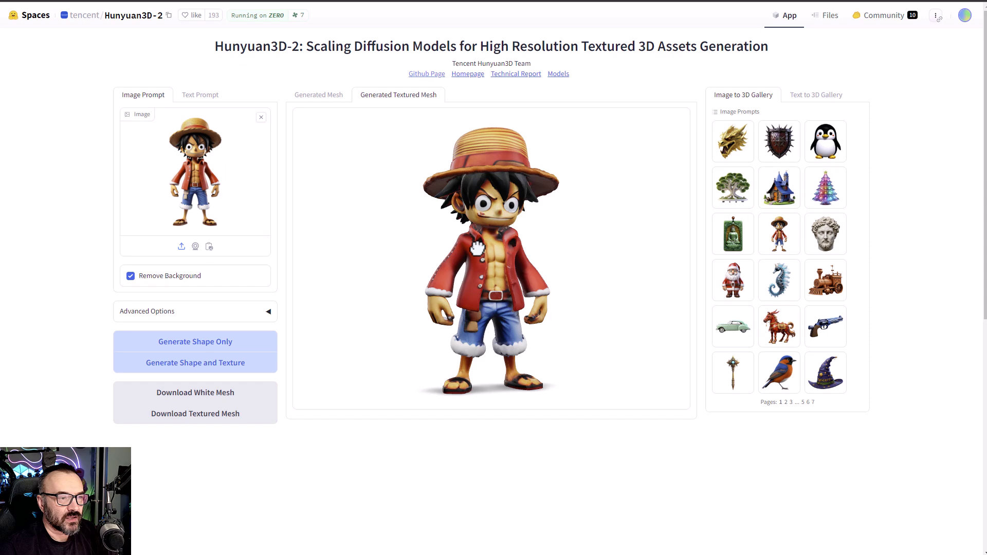
Return to the Hunyuan3D-2 demo and rotate the textured straw-hat boy model to inspect it
left_click_drag(677, 238, 437, 254)
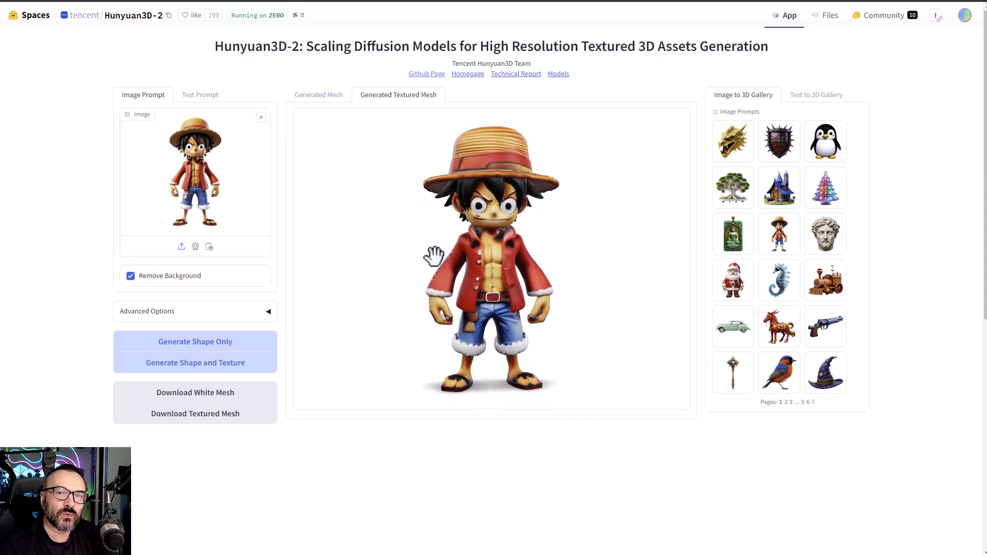